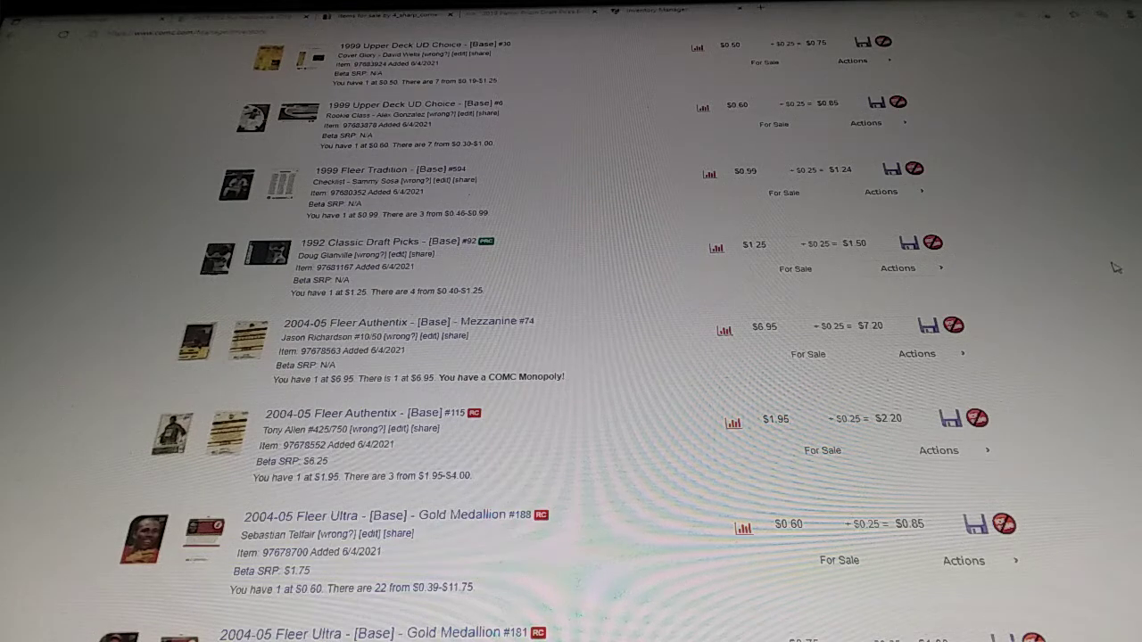
scroll(1116, 268, "up", 10)
scroll(1116, 268, "up", 5)
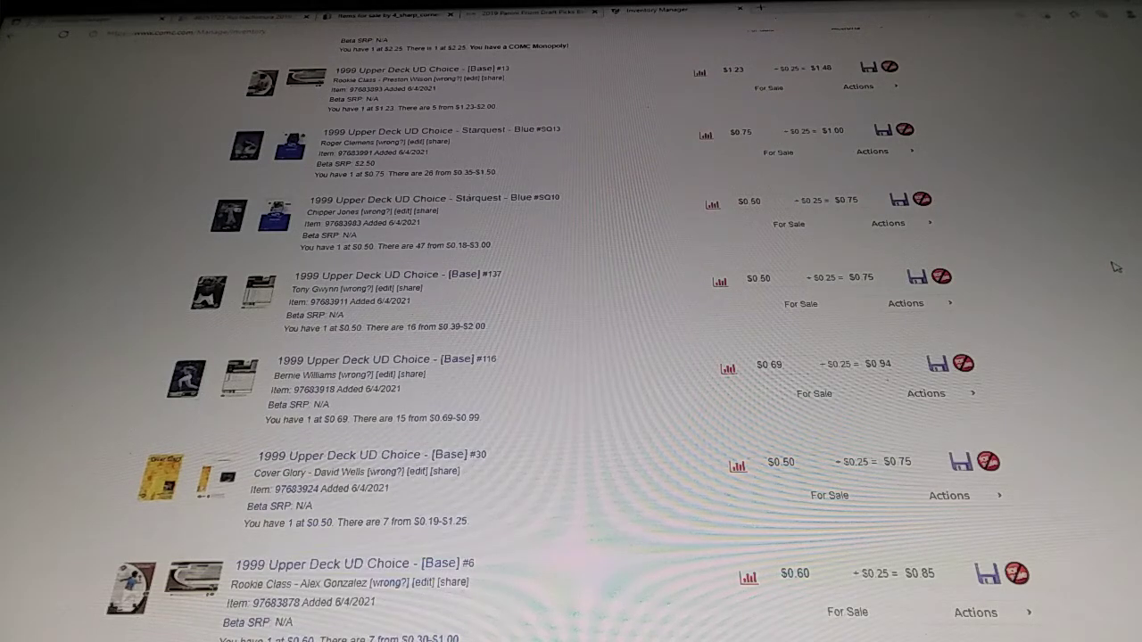
scroll(1115, 266, "up", 3)
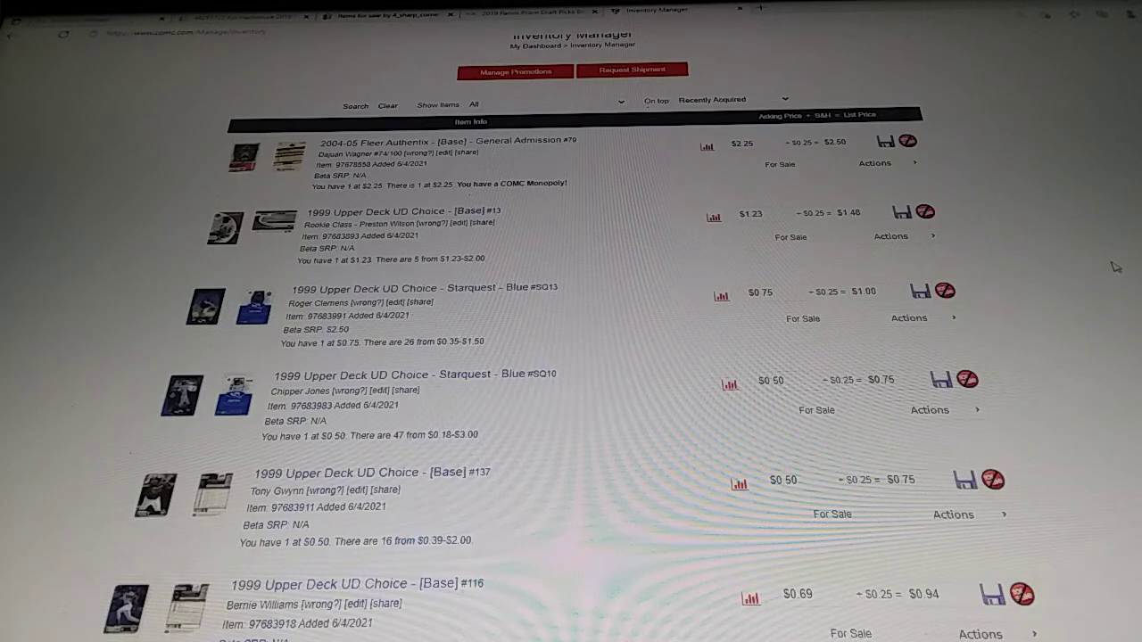
scroll(1115, 266, "up", 2)
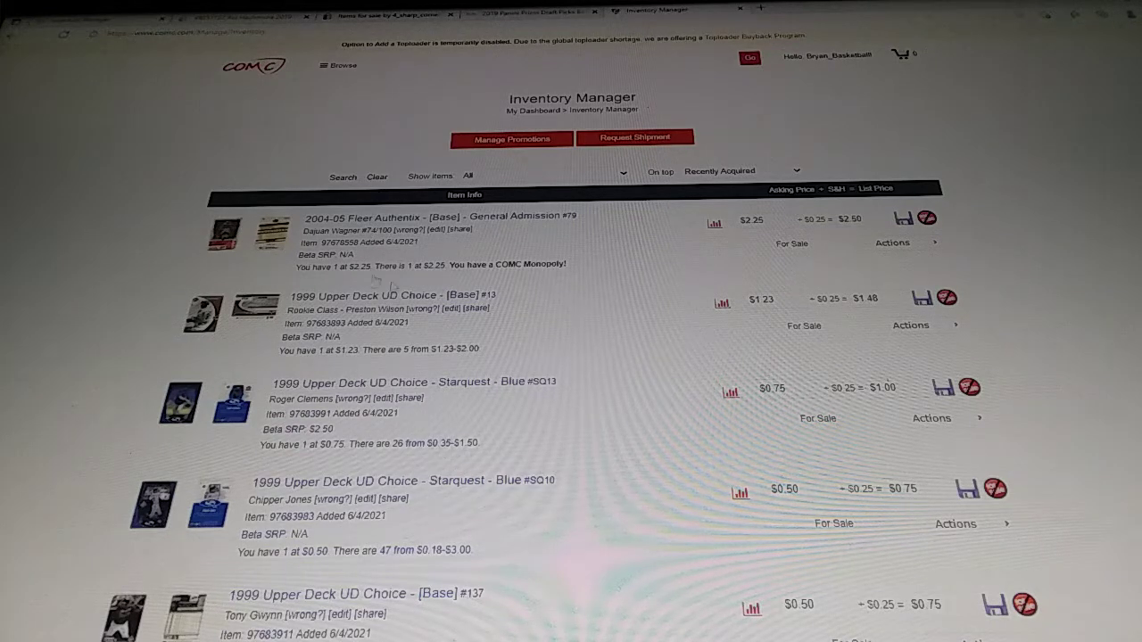
scroll(372, 234, "down", 2)
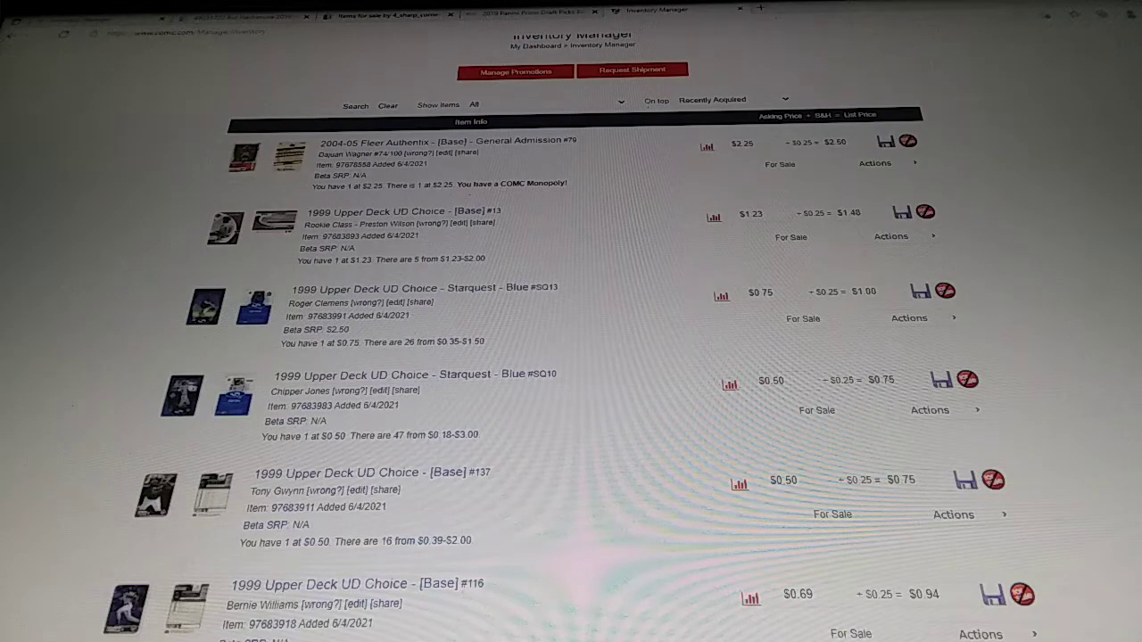
scroll(571, 357, "down", 2)
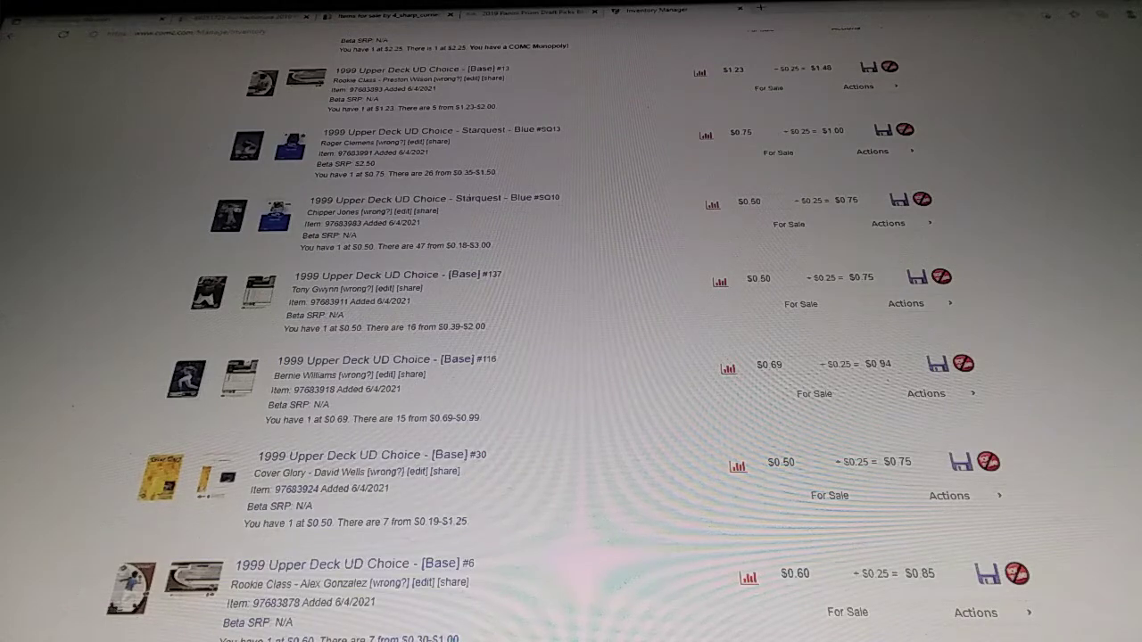
scroll(228, 242, "up", 3)
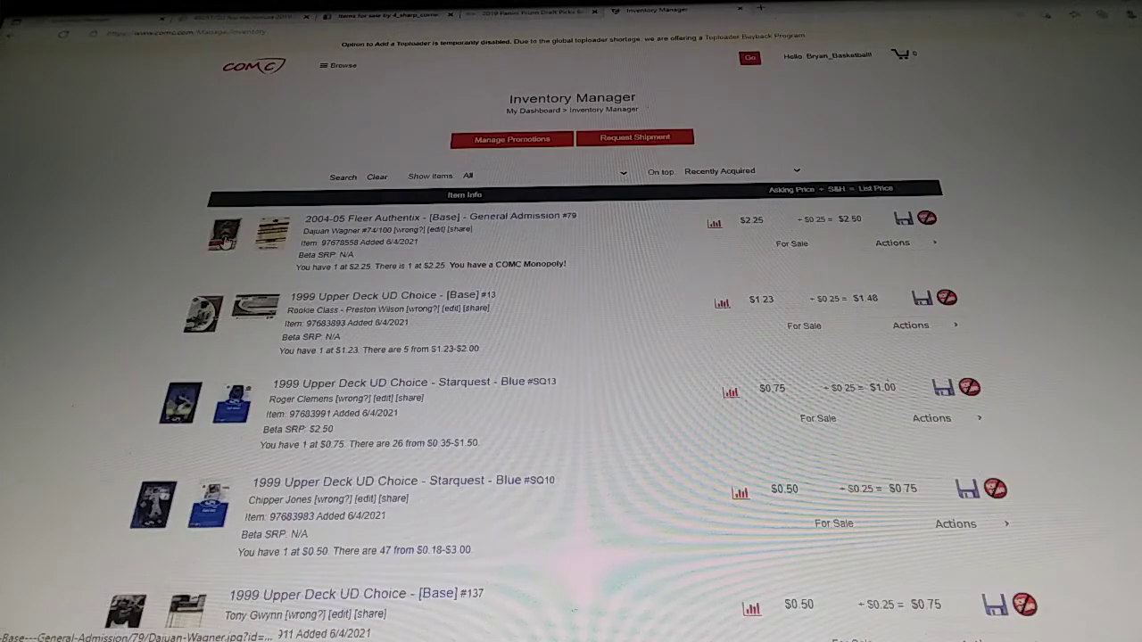
- View the Dajuan Wagner card front and back, then the Chipper Jones Starquest card enlarged
left_click(227, 243)
left_click(444, 84)
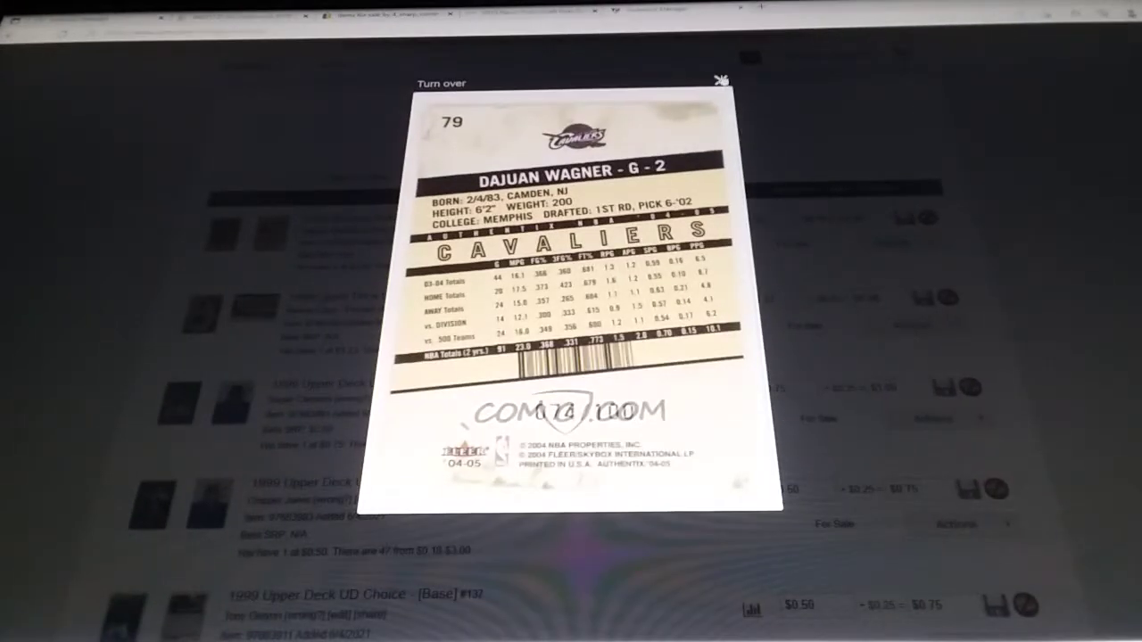
left_click(721, 80)
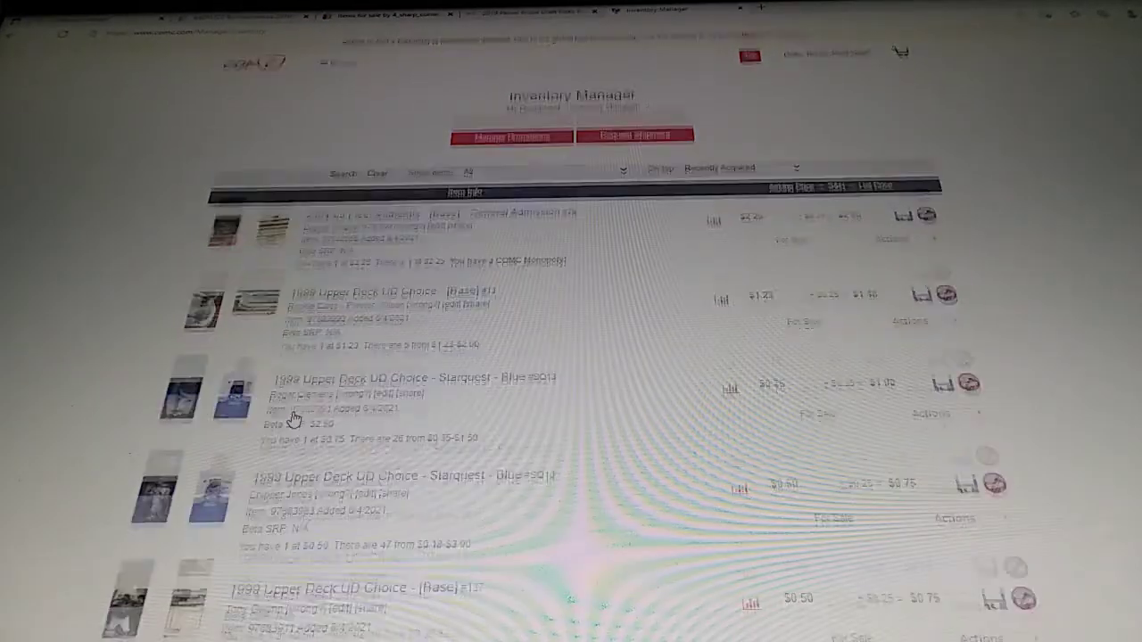
scroll(295, 419, "down", 3)
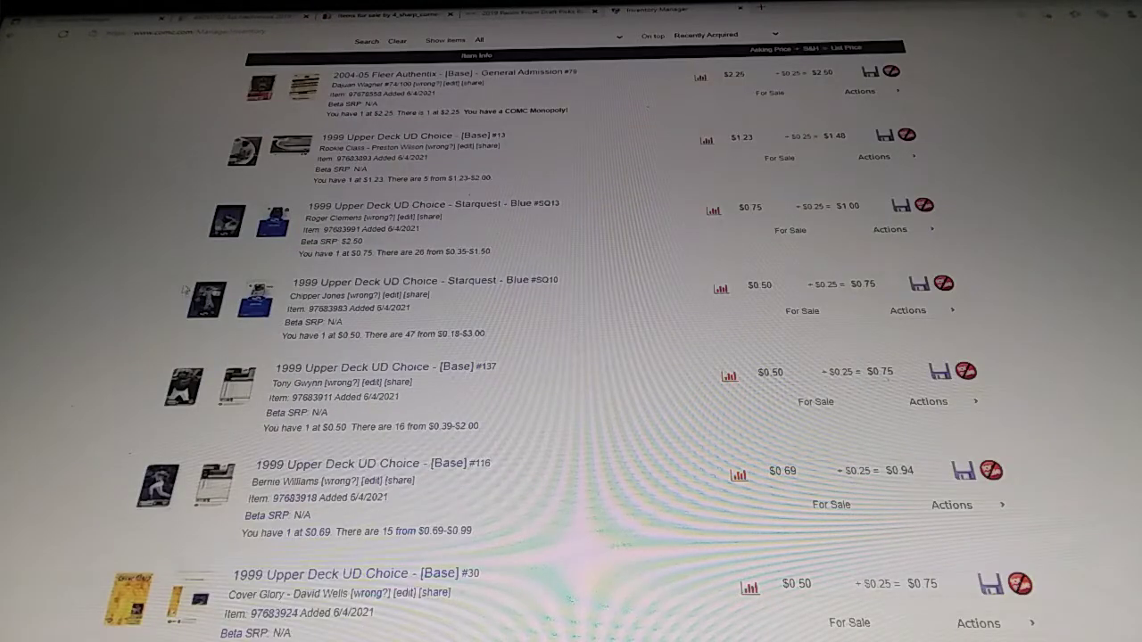
left_click(255, 304)
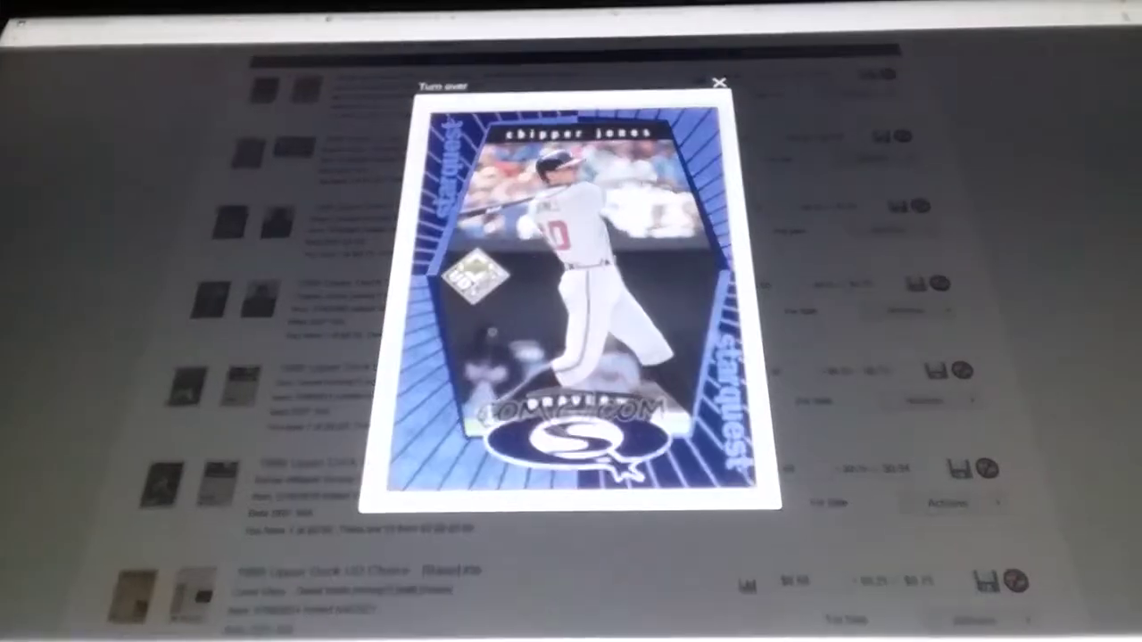
left_click(719, 79)
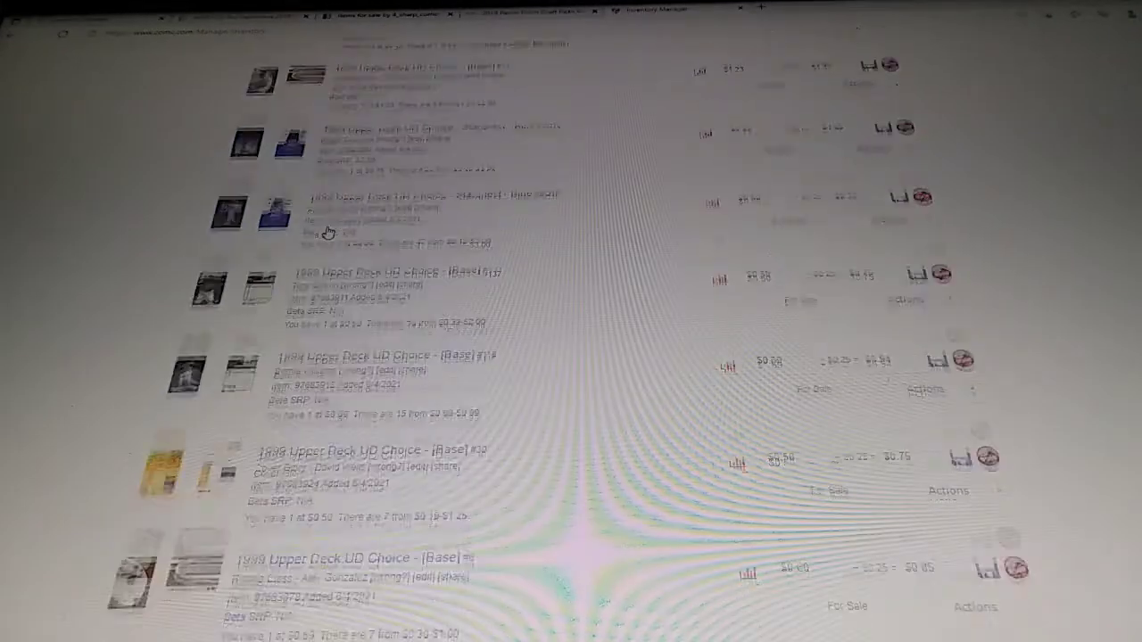
scroll(327, 233, "down", 2)
scroll(328, 233, "down", 1)
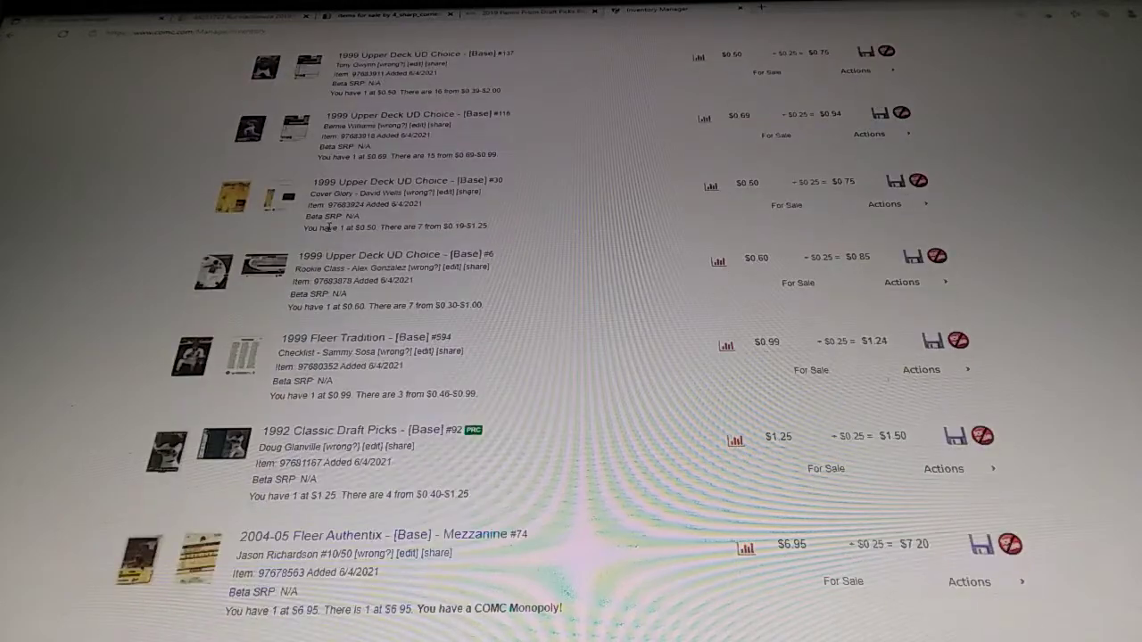
scroll(322, 230, "down", 1)
scroll(388, 230, "up", 3)
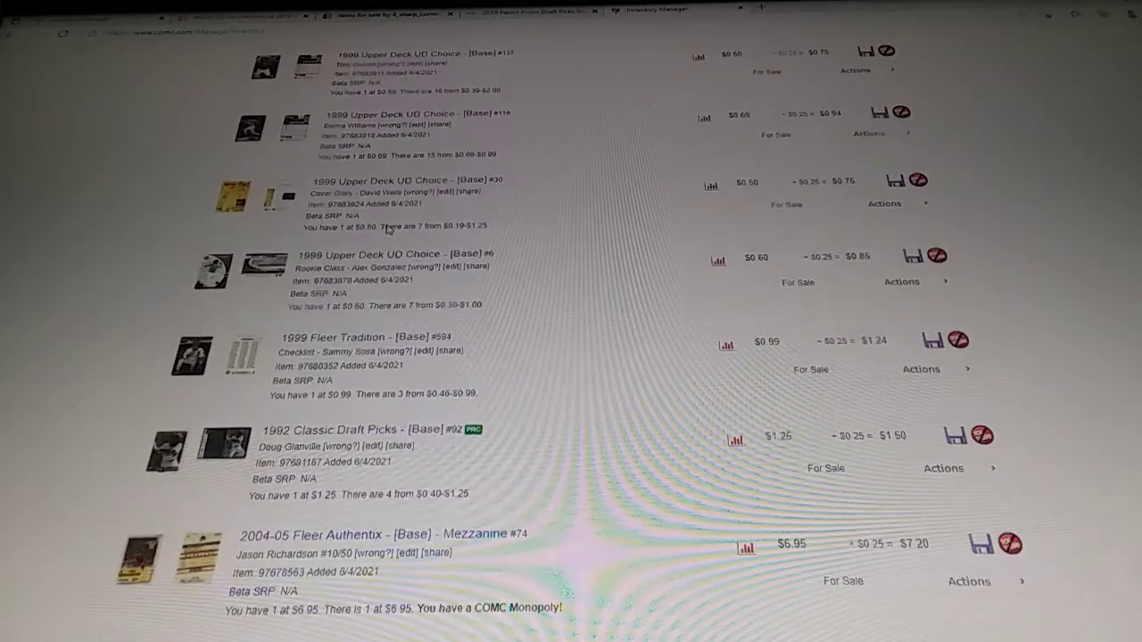
scroll(388, 230, "up", 1)
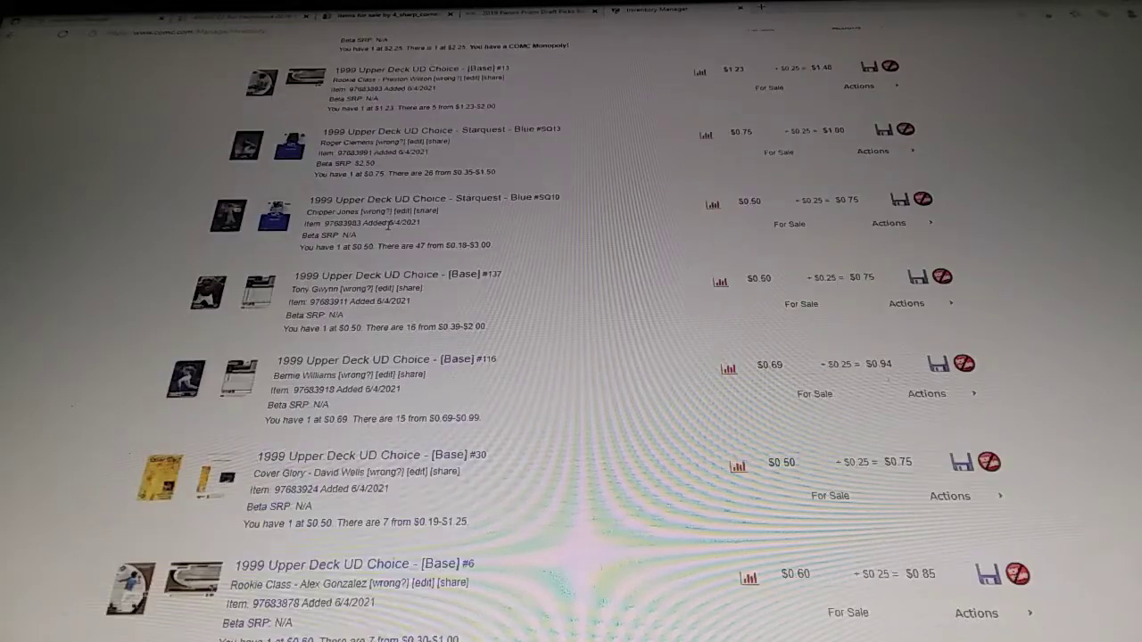
scroll(535, 376, "down", 2)
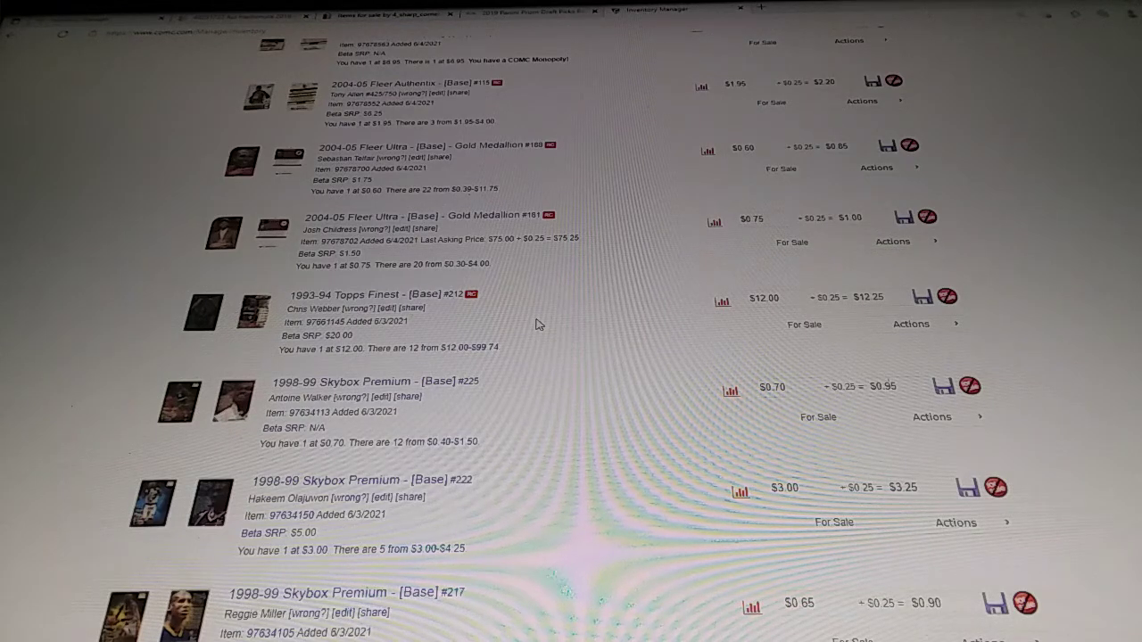
scroll(538, 325, "down", 1)
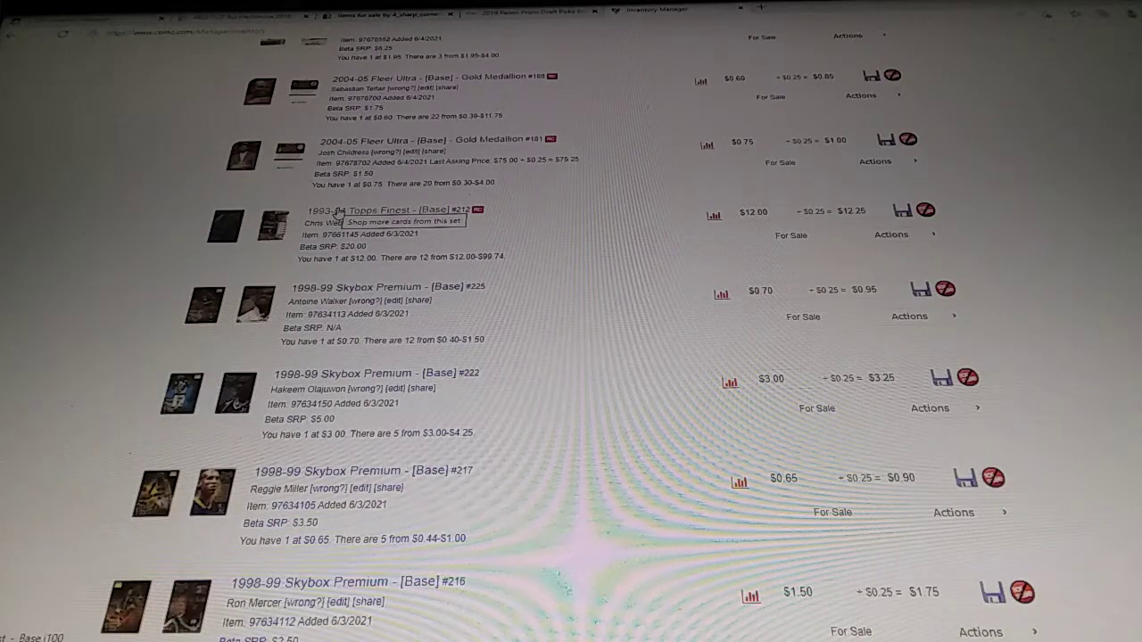
- Inspect both sides of the Chris Webber Topps Finest card, then select Jason Richardson's COMC Monopoly line
left_click(219, 225)
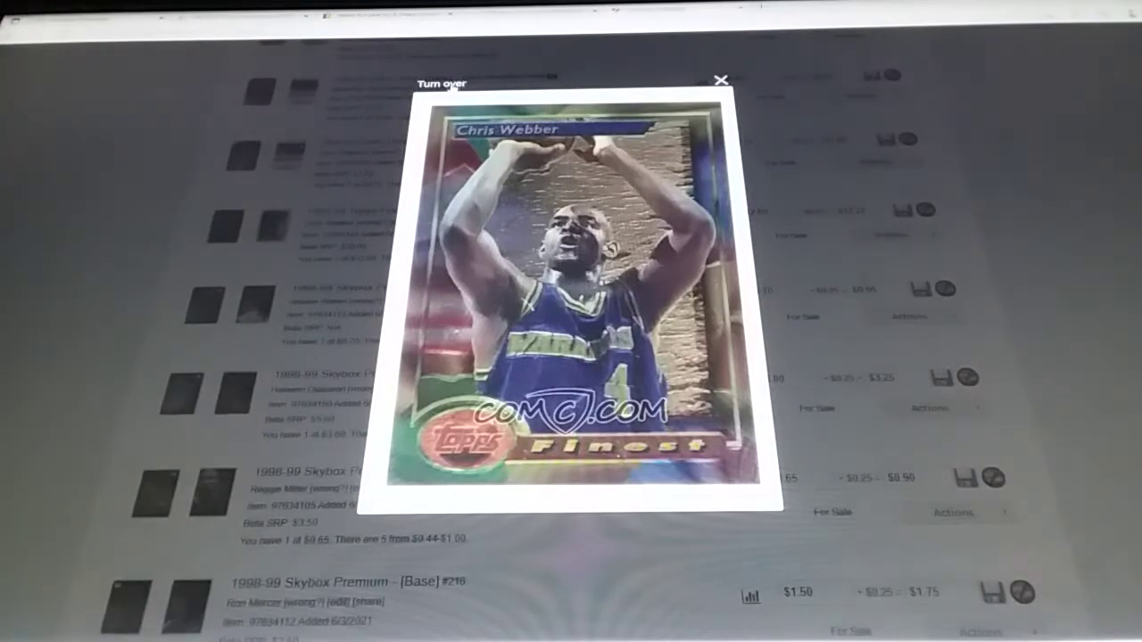
left_click(442, 84)
left_click(441, 83)
left_click(723, 80)
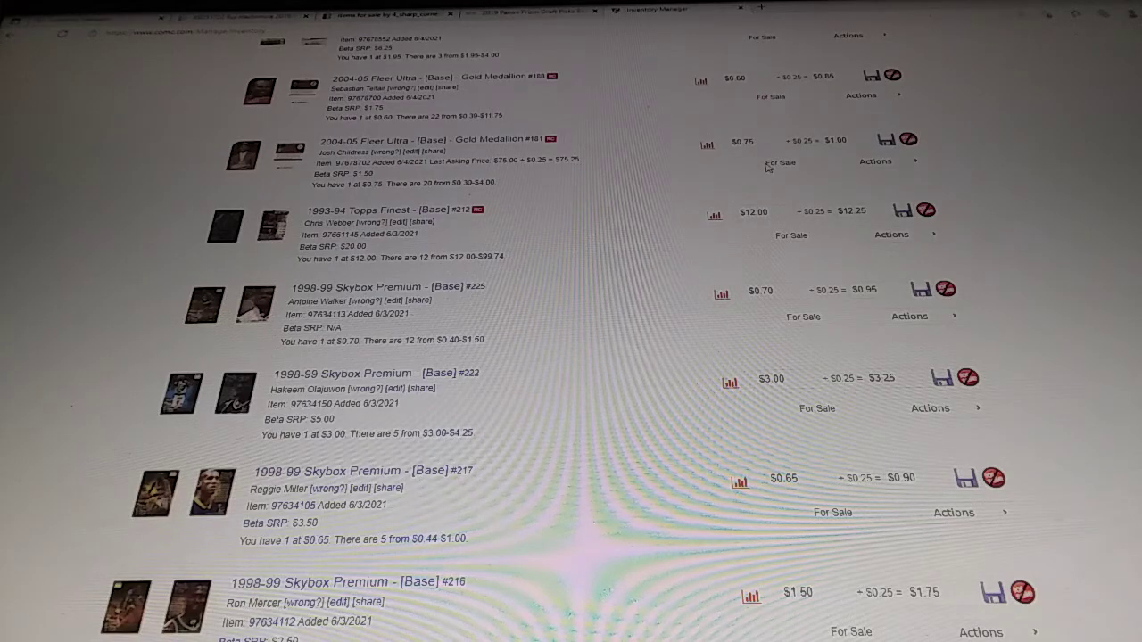
scroll(767, 167, "up", 5)
scroll(767, 167, "up", 5)
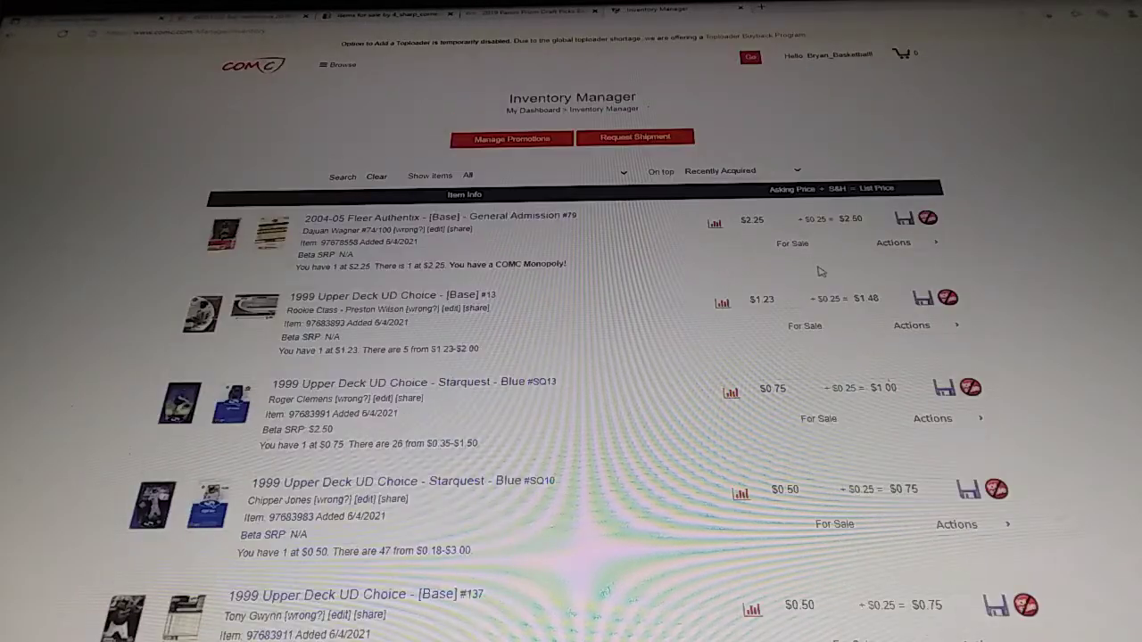
scroll(1040, 259, "down", 1)
scroll(1040, 262, "down", 2)
scroll(1040, 258, "down", 2)
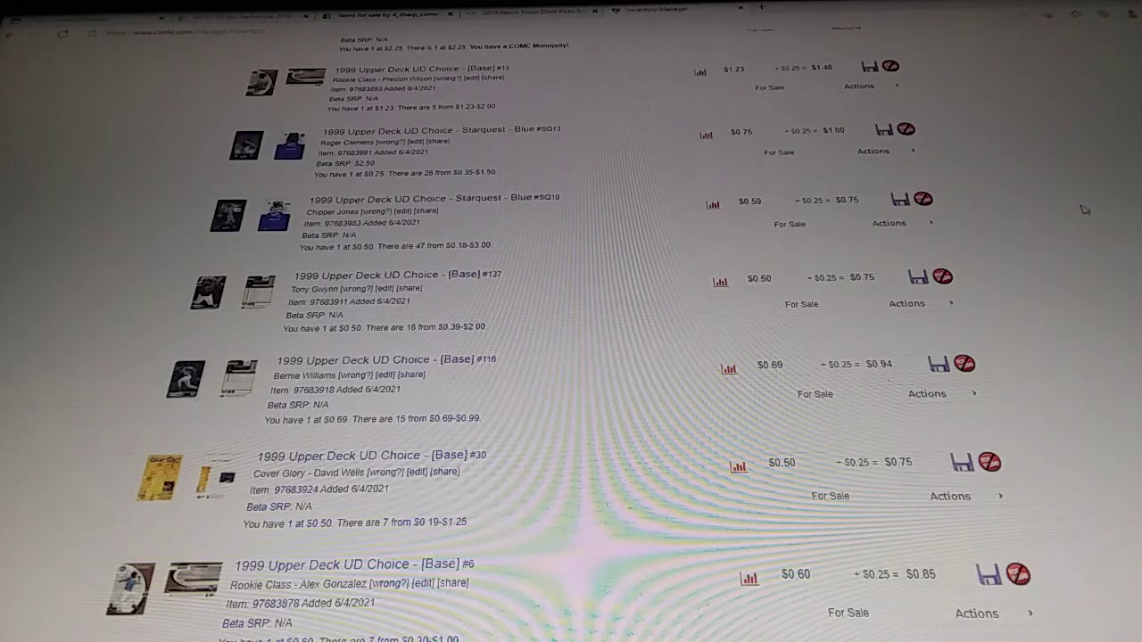
scroll(1084, 209, "down", 2)
scroll(1084, 209, "down", 3)
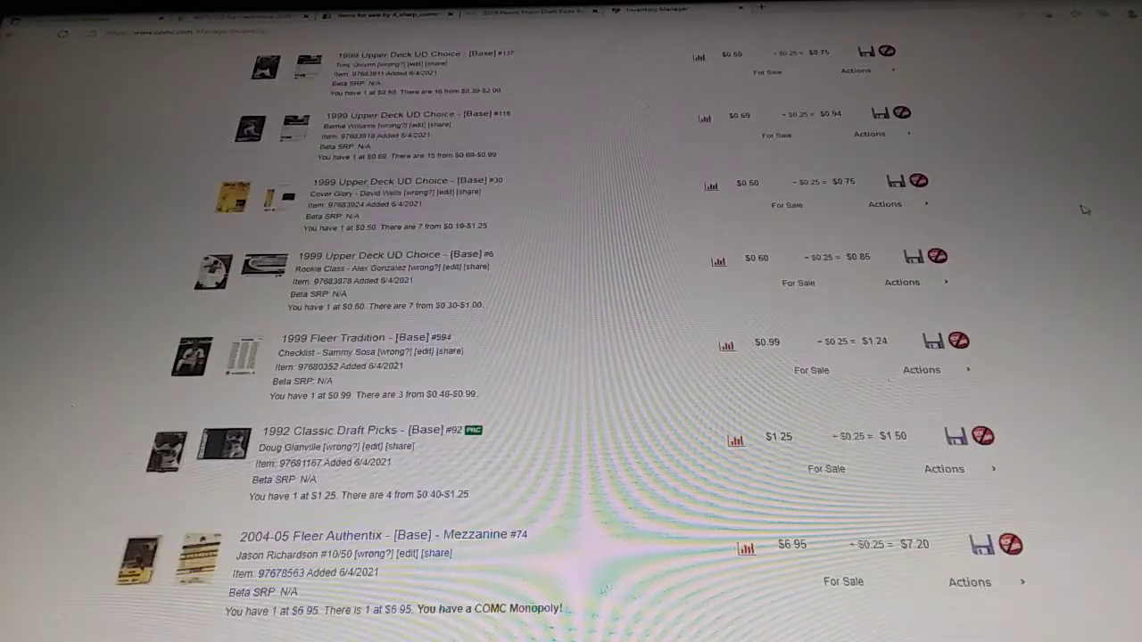
scroll(1084, 209, "down", 1)
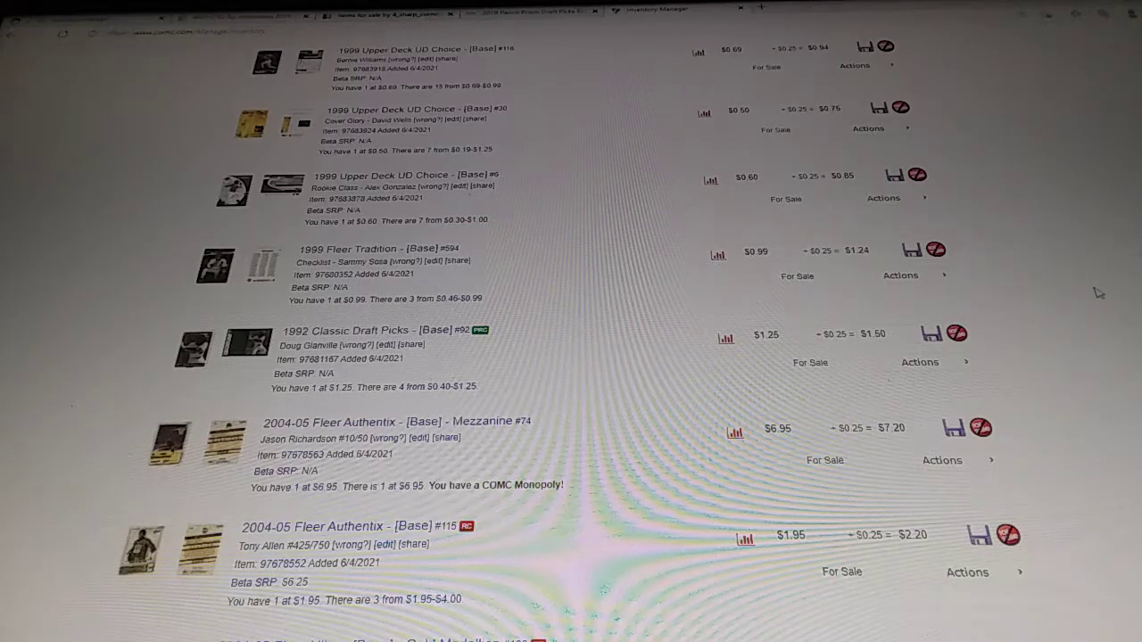
scroll(1099, 292, "down", 2)
scroll(1098, 293, "down", 2)
scroll(1098, 292, "down", 2)
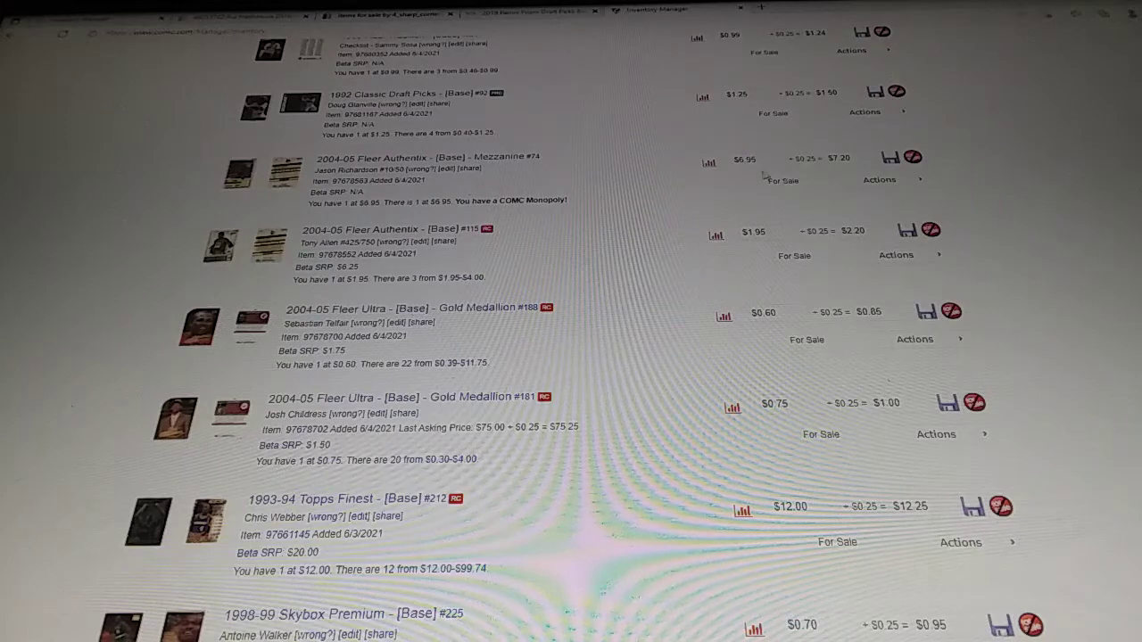
left_click_drag(571, 203, 307, 205)
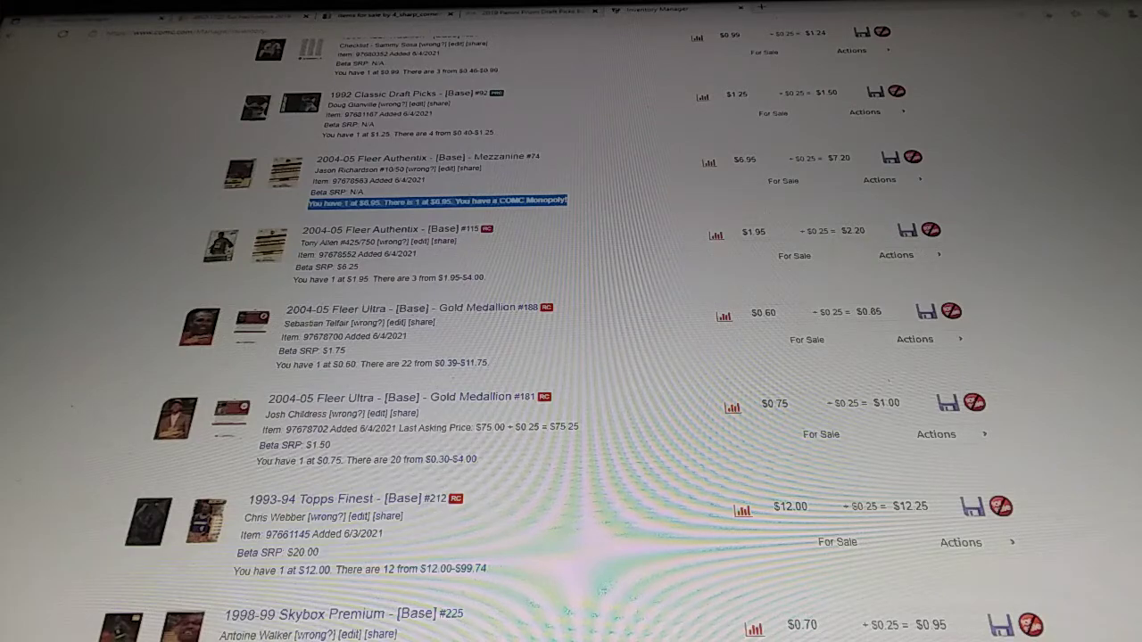
scroll(571, 357, "down", 3)
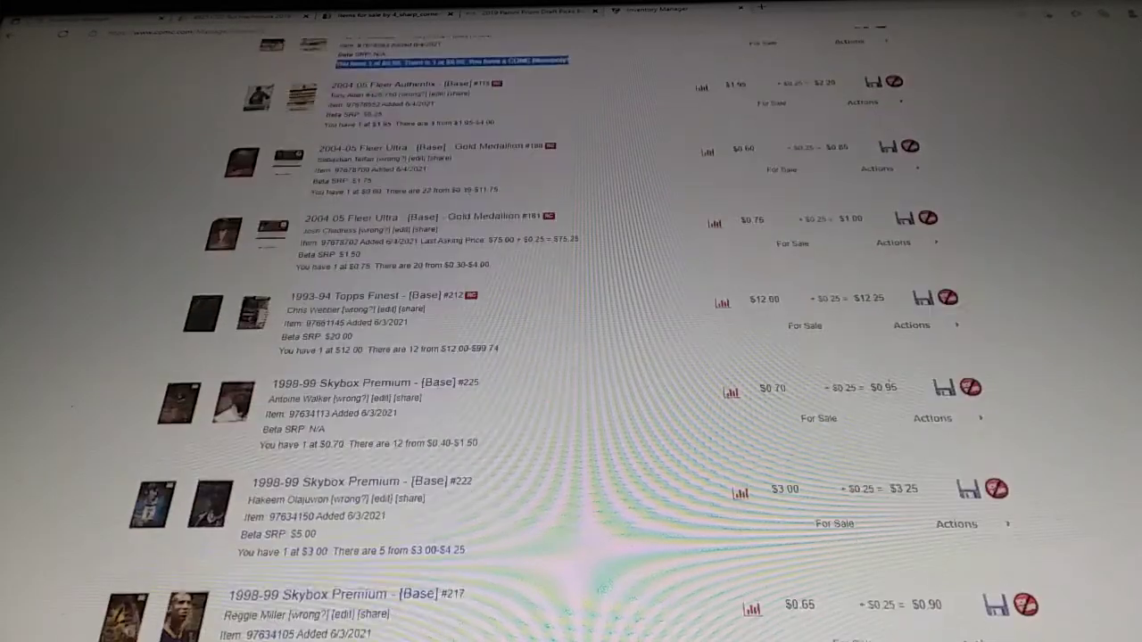
scroll(571, 357, "down", 2)
scroll(571, 356, "down", 1)
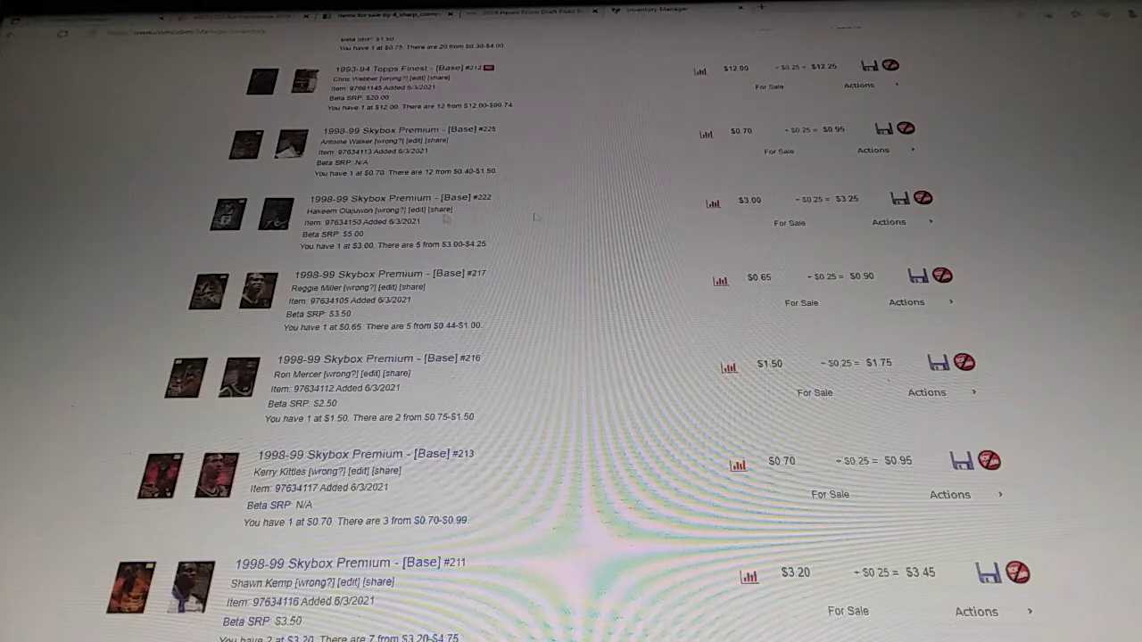
- View the Hakeem Olajuwon, Ron Mercer and Shawn Kemp #211 cards enlarged, closing each
left_click(227, 214)
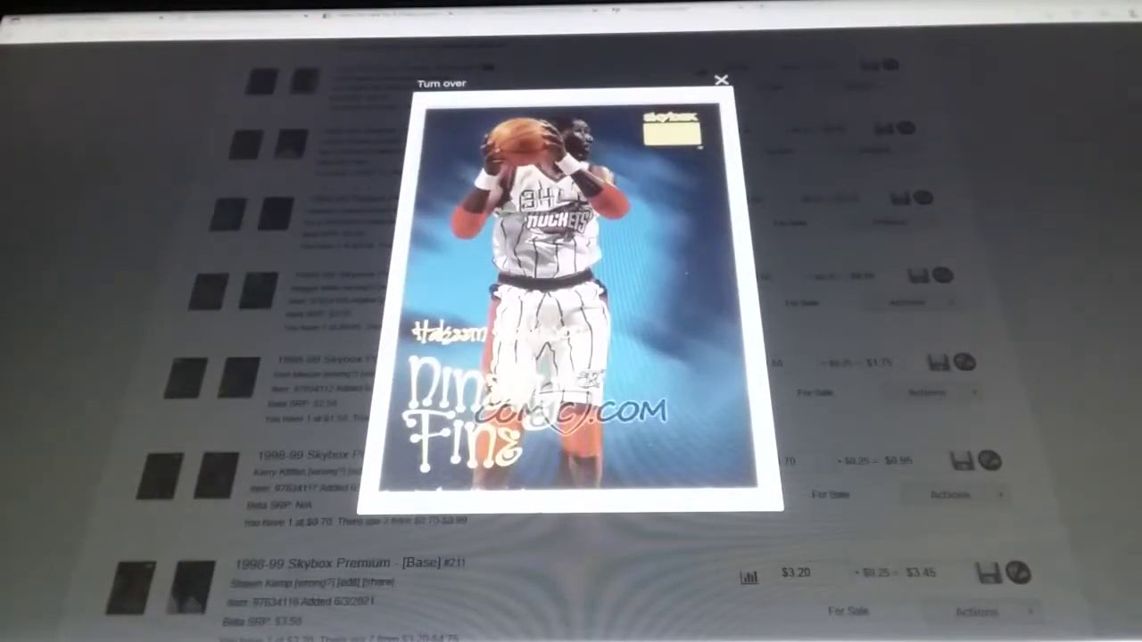
left_click(721, 81)
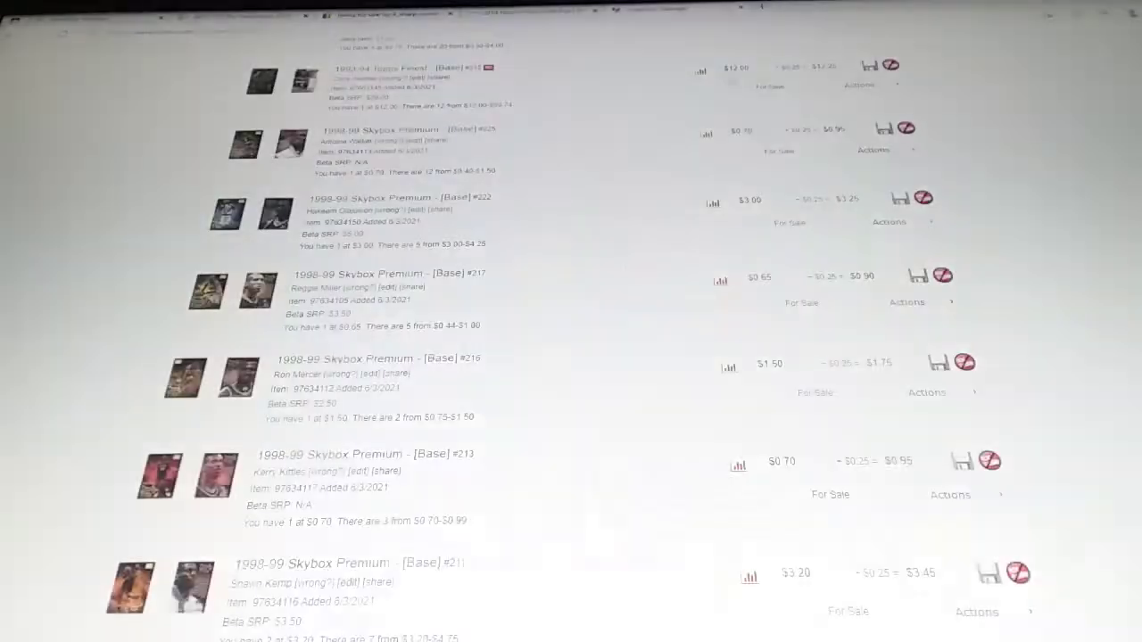
left_click(185, 386)
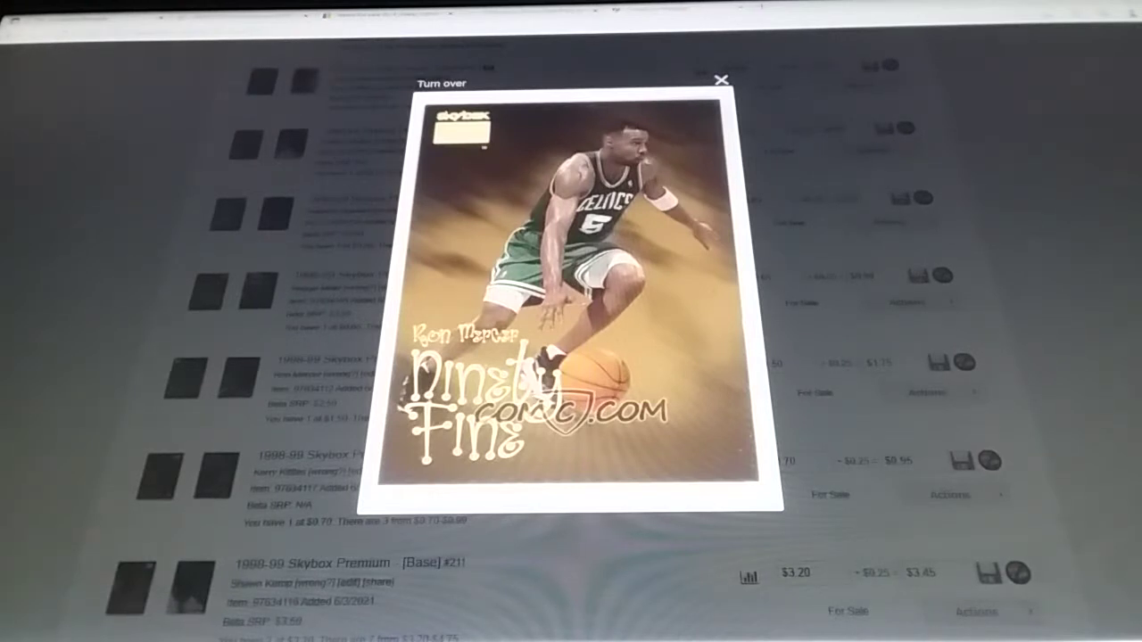
left_click(721, 81)
scroll(411, 386, "down", 3)
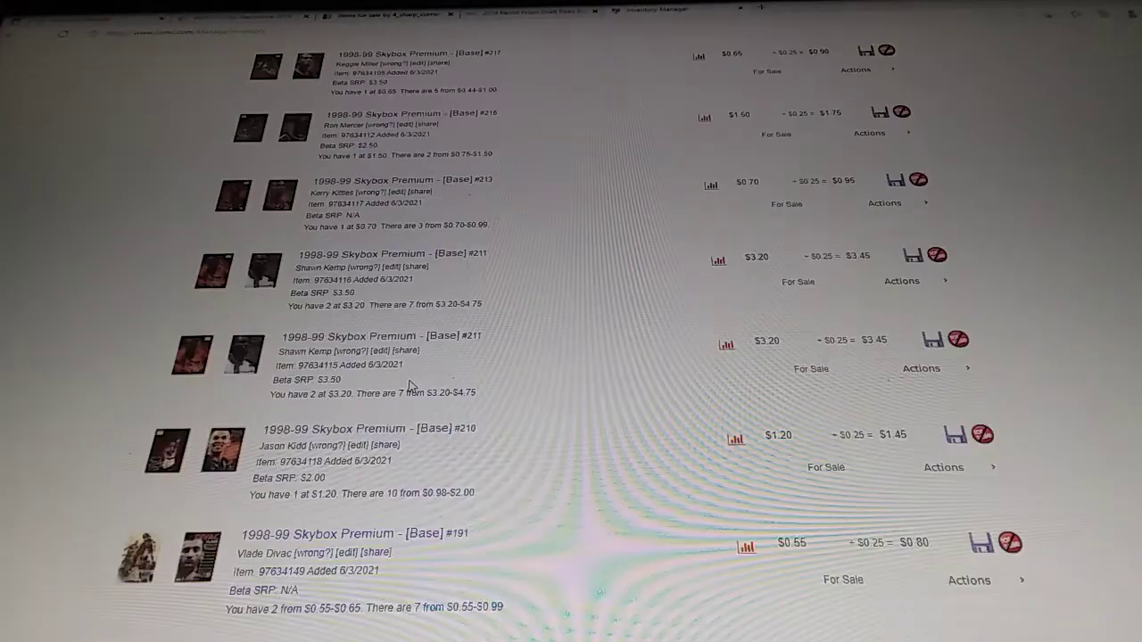
left_click(215, 272)
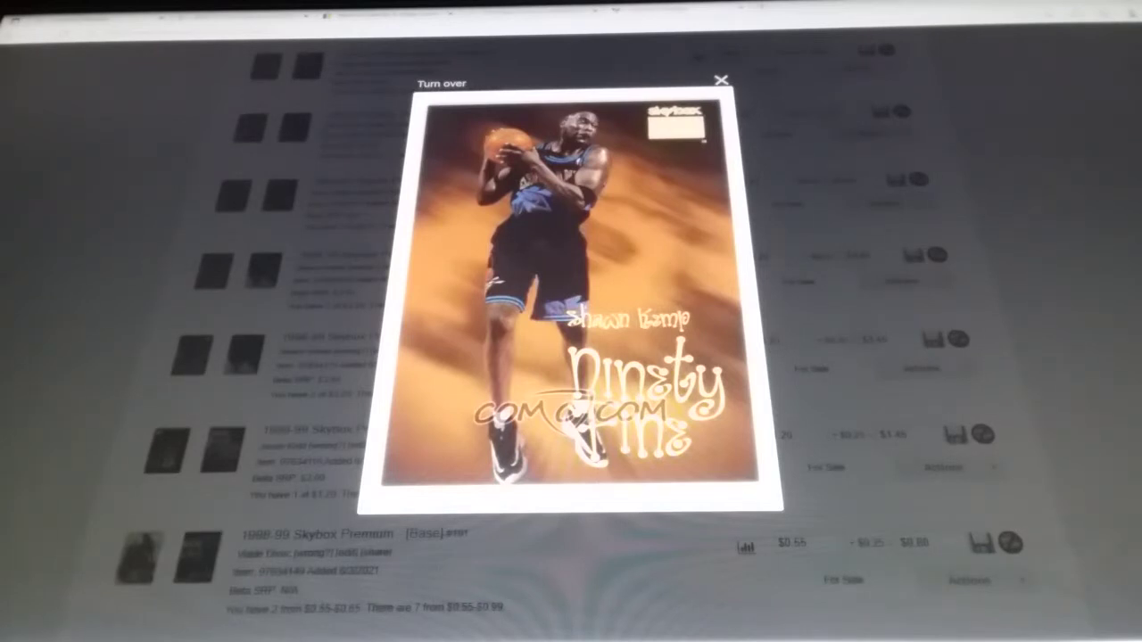
left_click(724, 79)
scroll(429, 275, "down", 2)
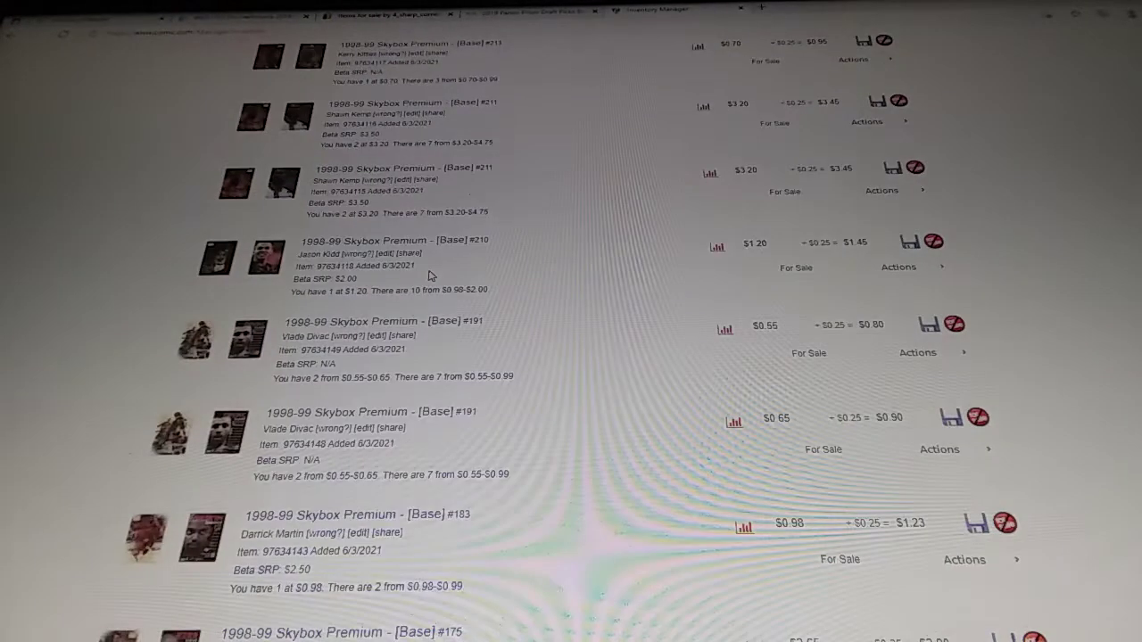
scroll(429, 275, "down", 3)
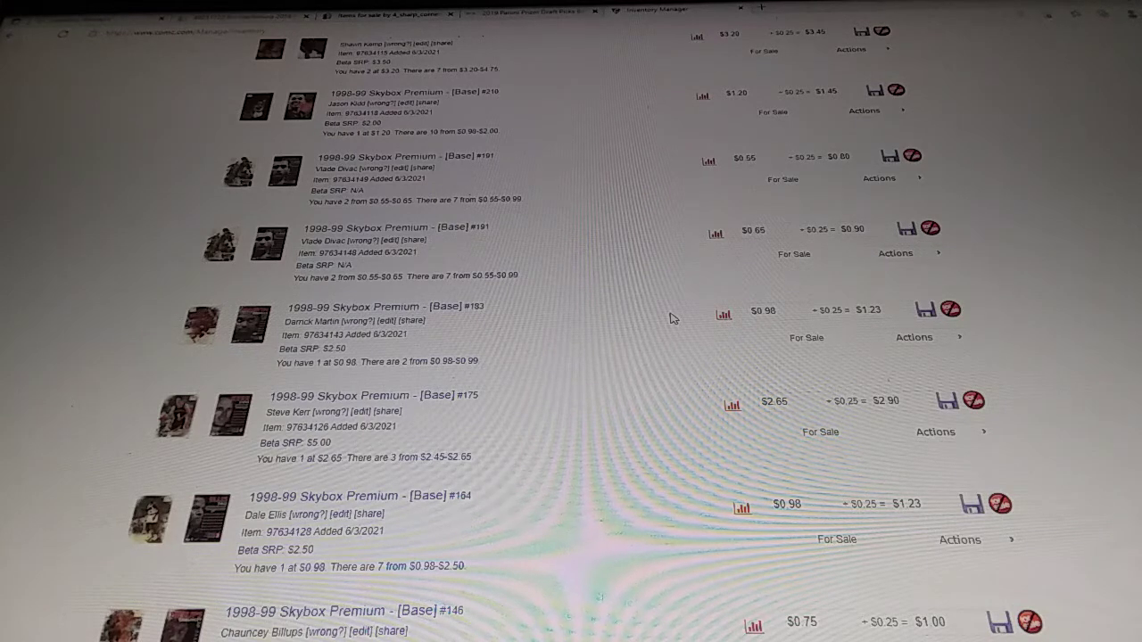
scroll(673, 318, "down", 1)
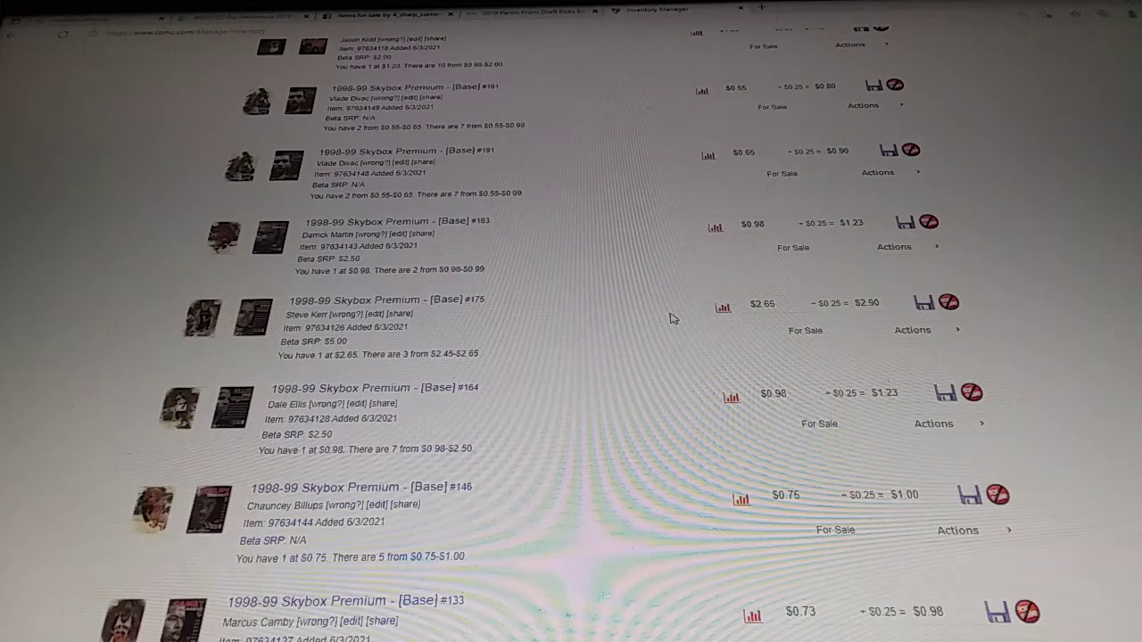
scroll(571, 328, "down", 1)
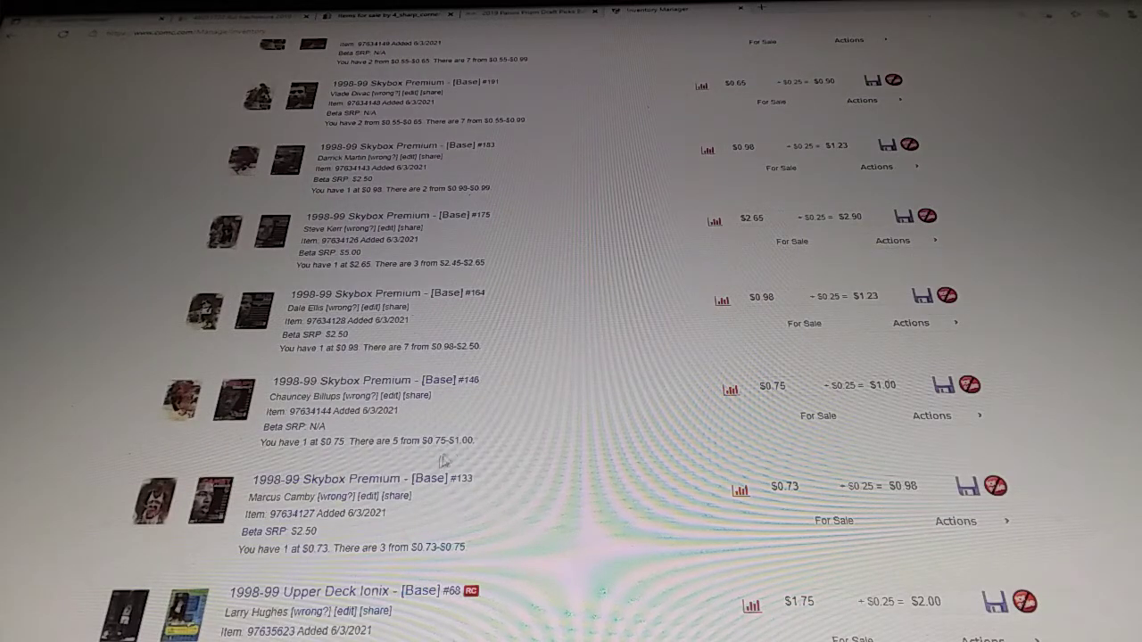
scroll(498, 439, "down", 2)
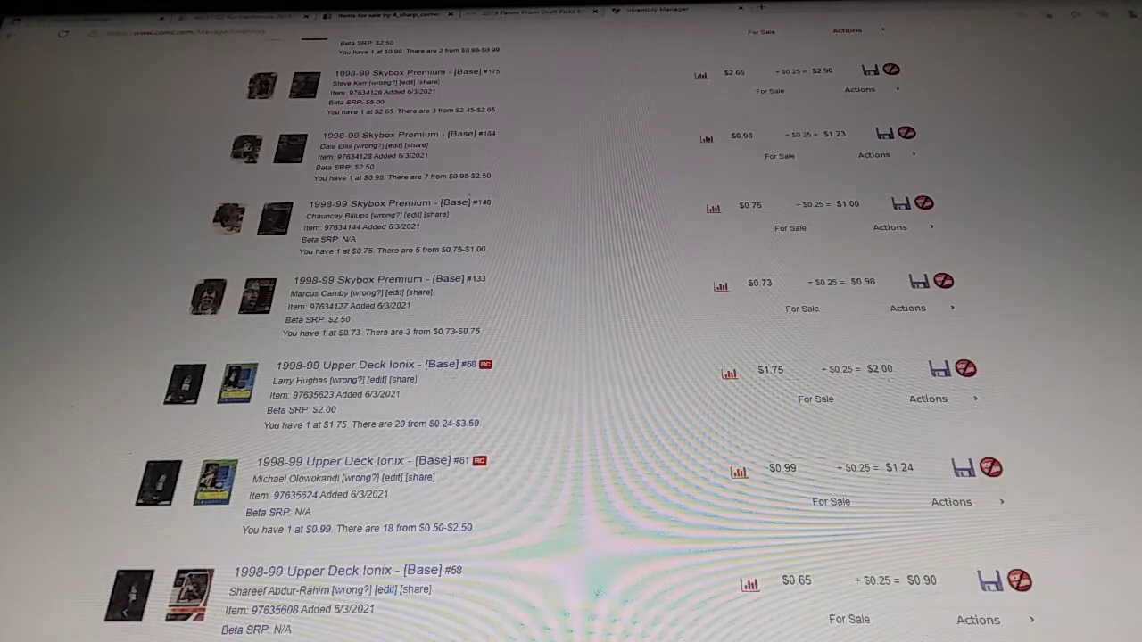
scroll(571, 357, "down", 2)
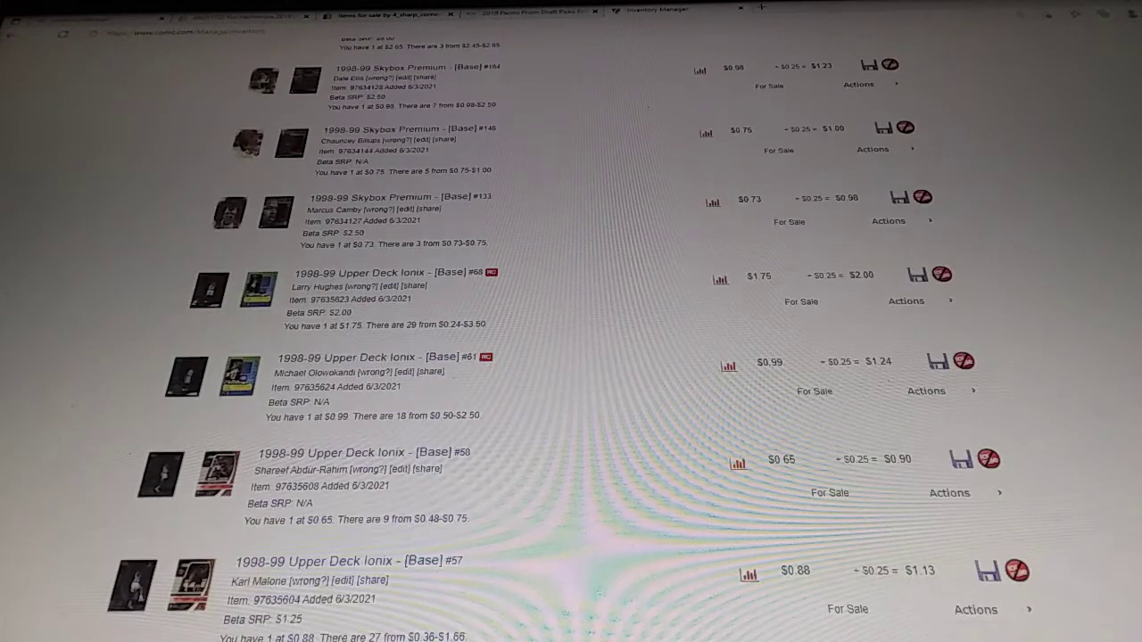
scroll(571, 357, "down", 1)
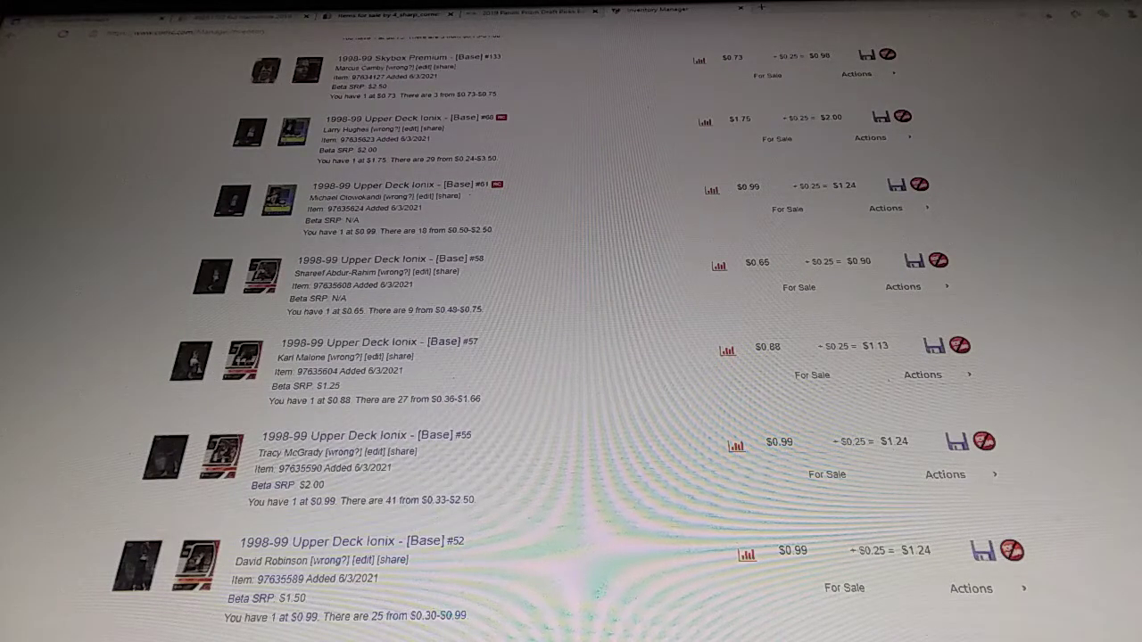
scroll(571, 357, "down", 1)
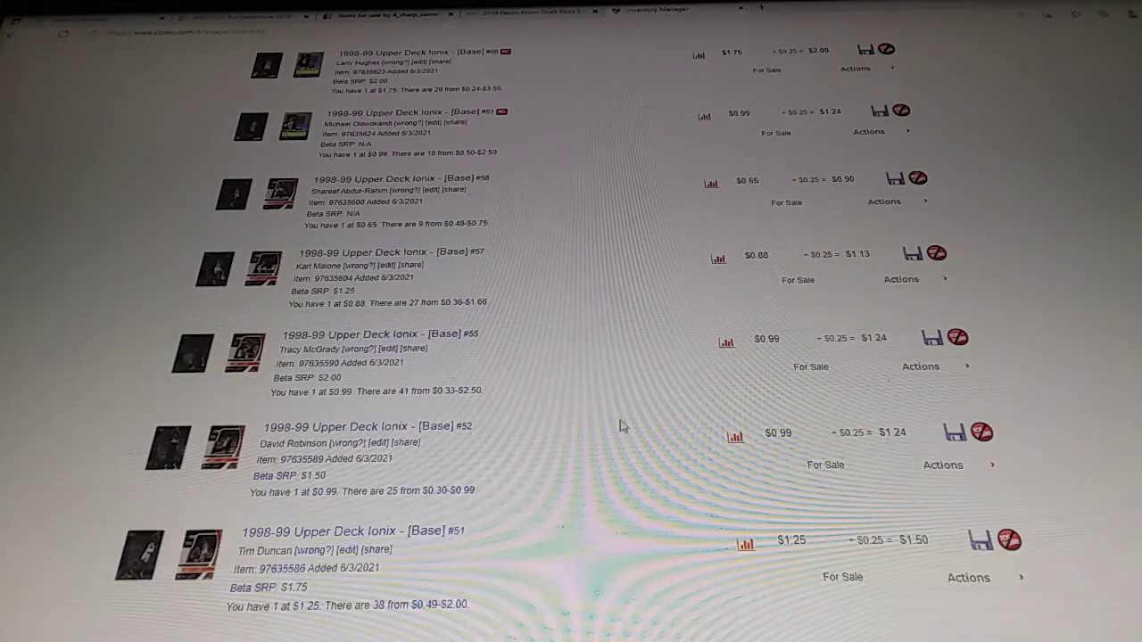
- Flip the enlarged Tracy McGrady card, then view the Tim Thomas card back and front
left_click(181, 355)
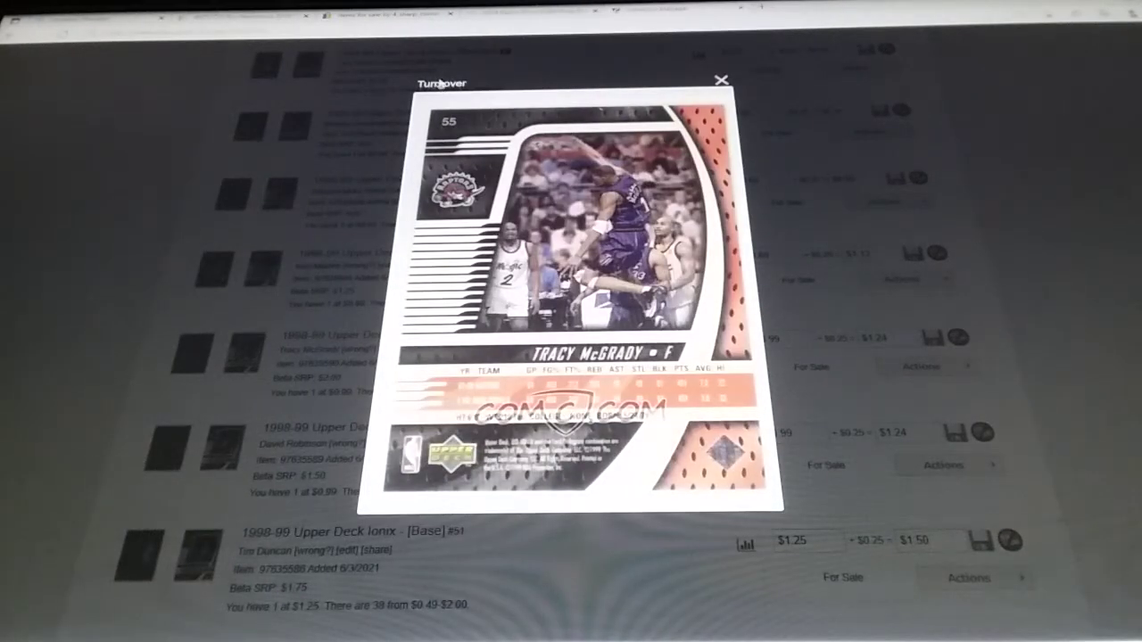
left_click(464, 85)
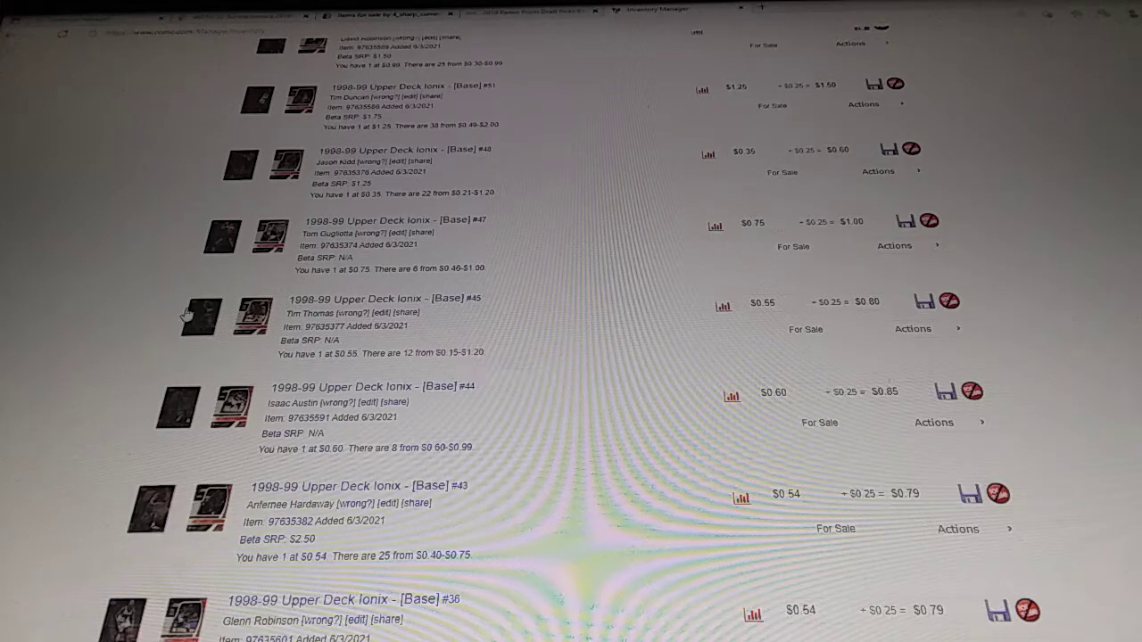
left_click(196, 318)
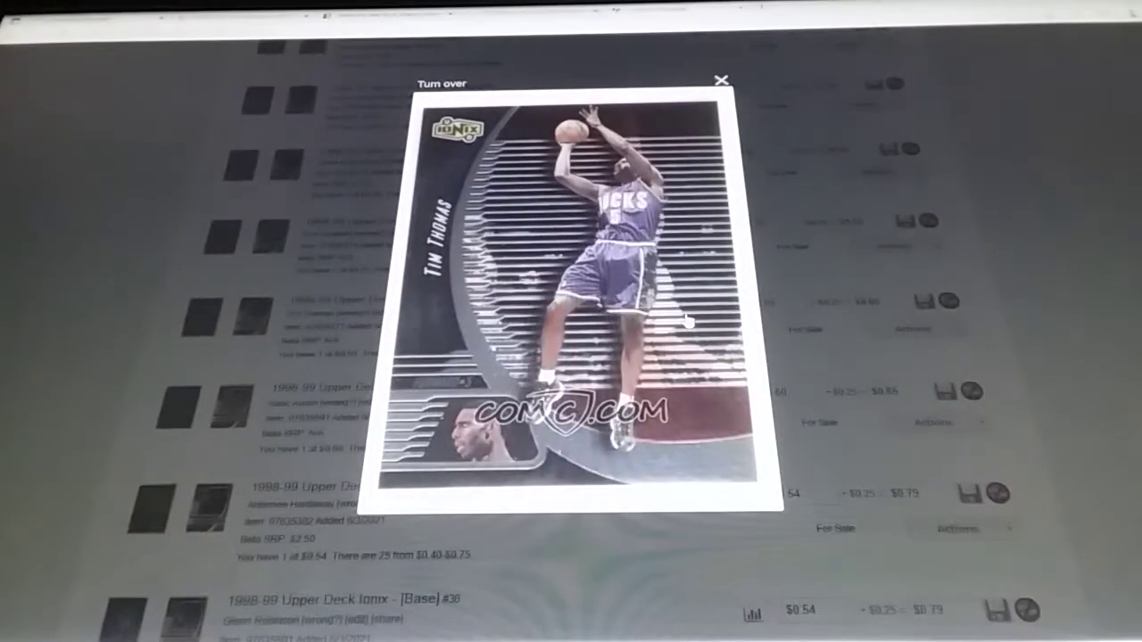
left_click(448, 85)
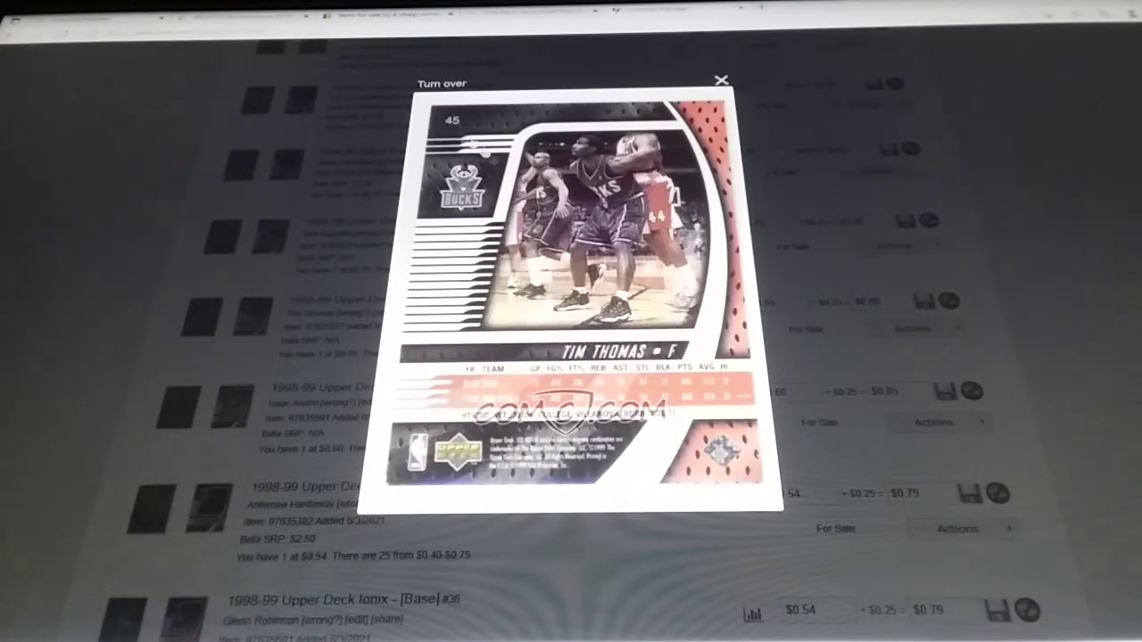
left_click(429, 86)
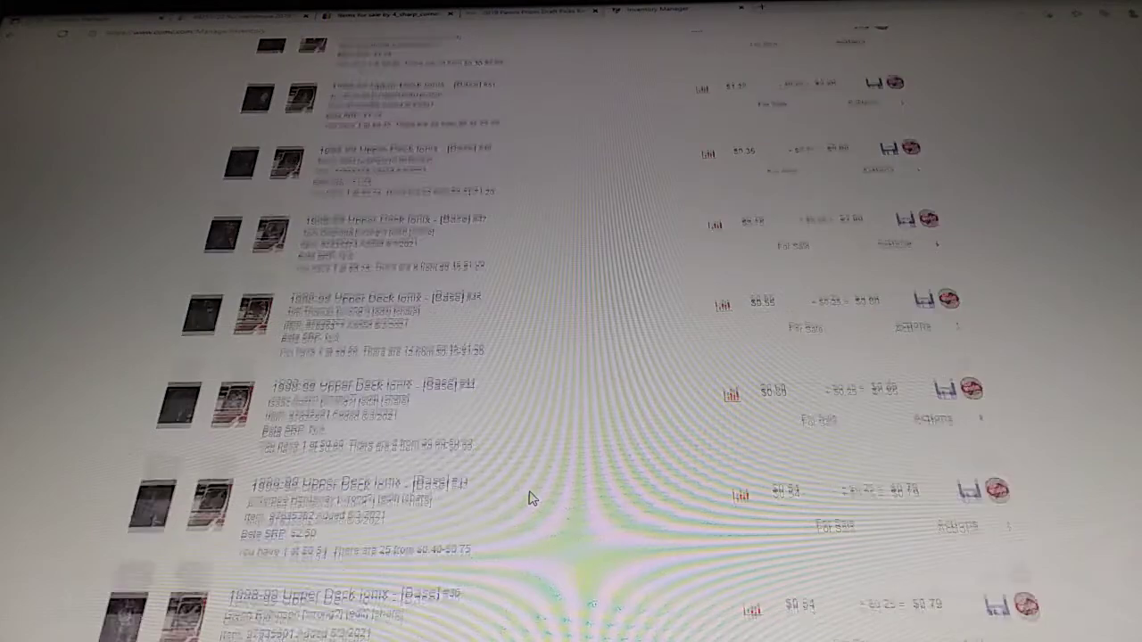
scroll(533, 498, "down", 1)
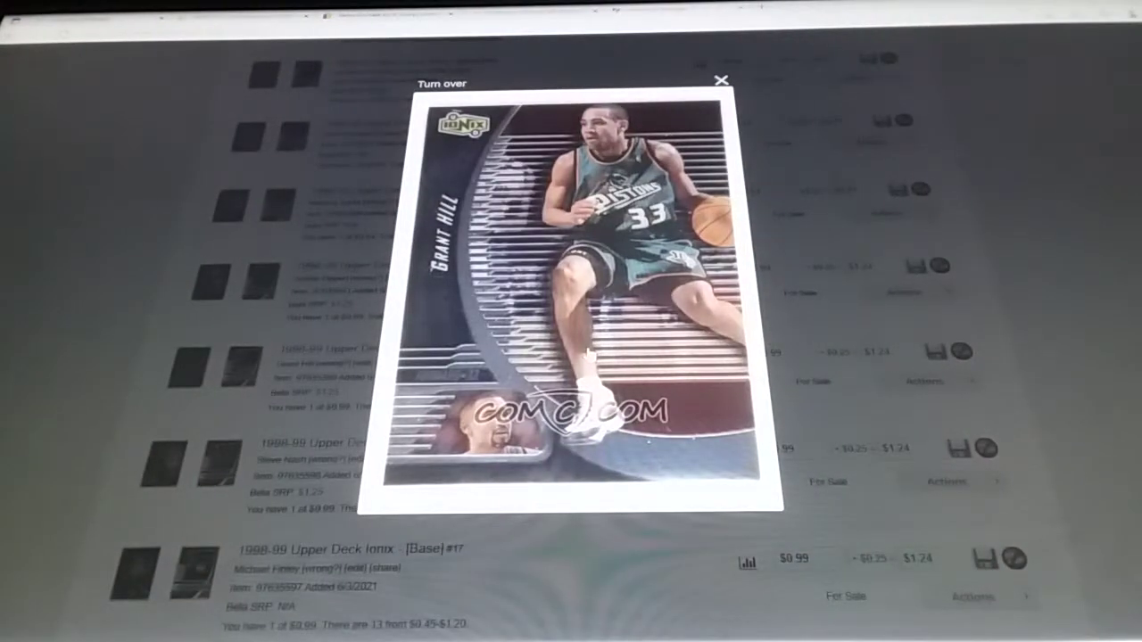
- Close the Grant Hill card and view the Dikembe Mutombo card's stats side
left_click(721, 80)
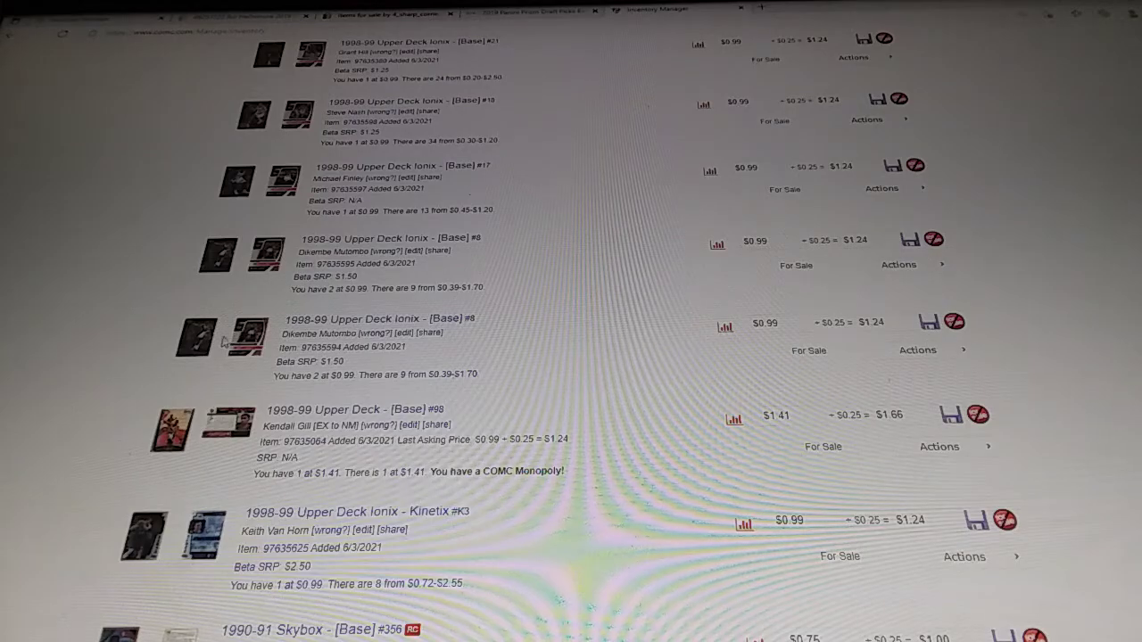
left_click(198, 338)
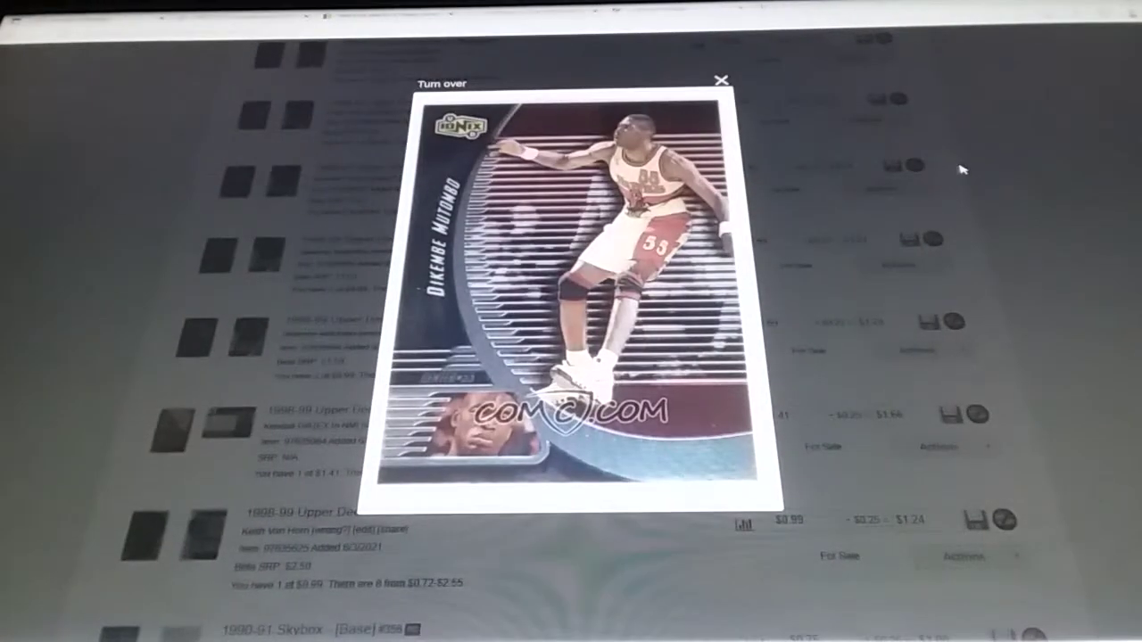
left_click(442, 84)
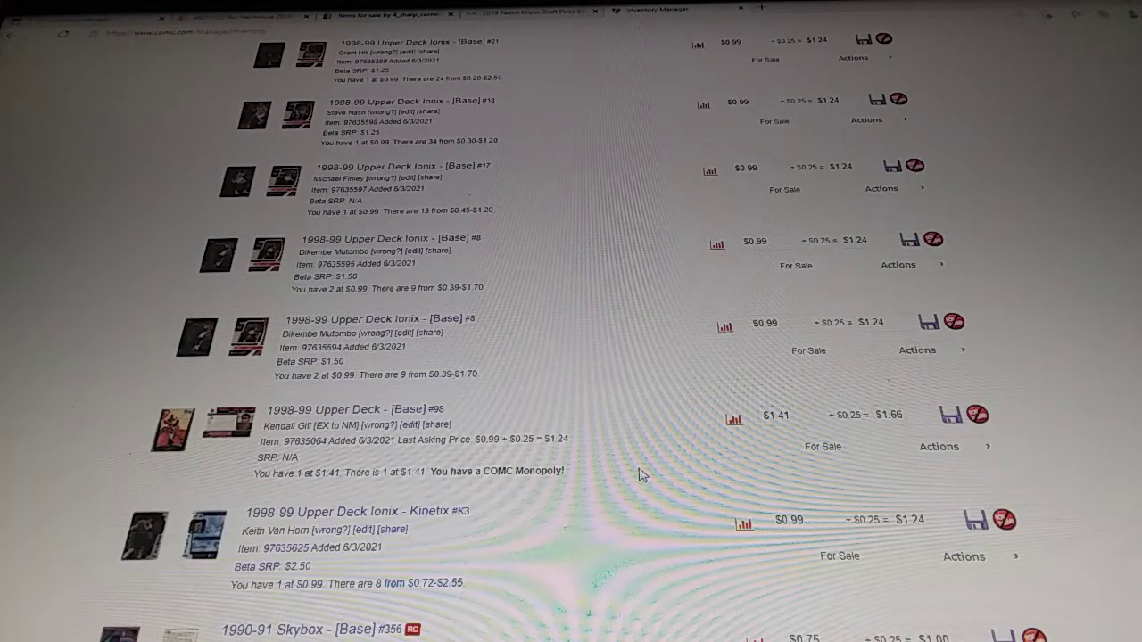
scroll(639, 475, "down", 2)
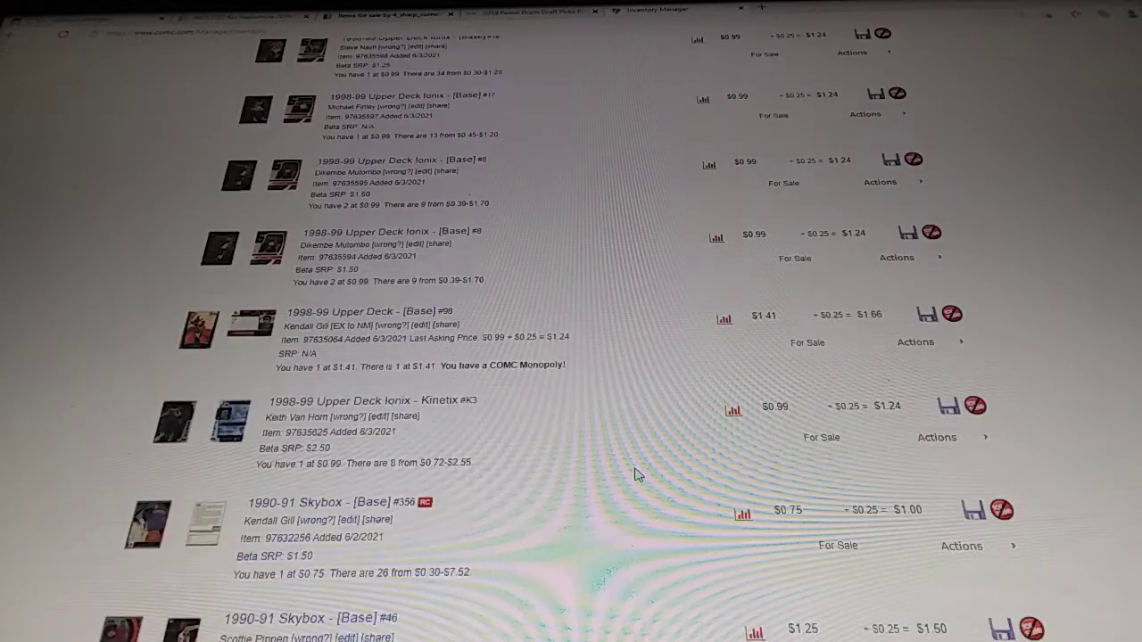
- Select Kendall Gill's COMC Monopoly line and view the back of the 1990-91 Skybox Larry Bird card
left_click_drag(587, 372, 273, 367)
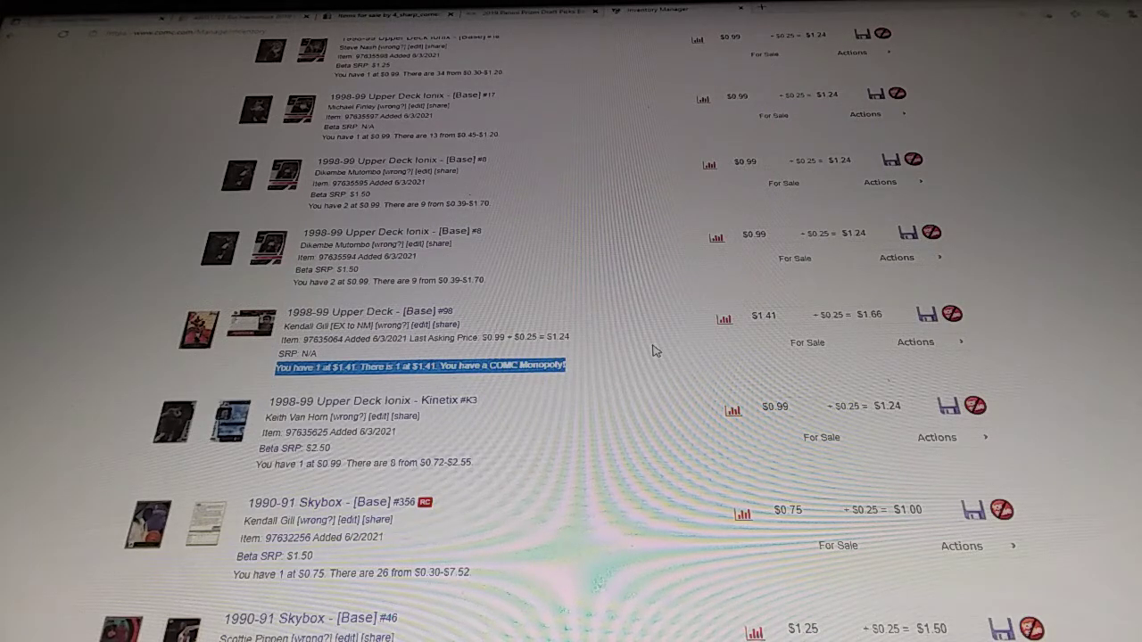
scroll(654, 350, "down", 1)
scroll(654, 350, "down", 1)
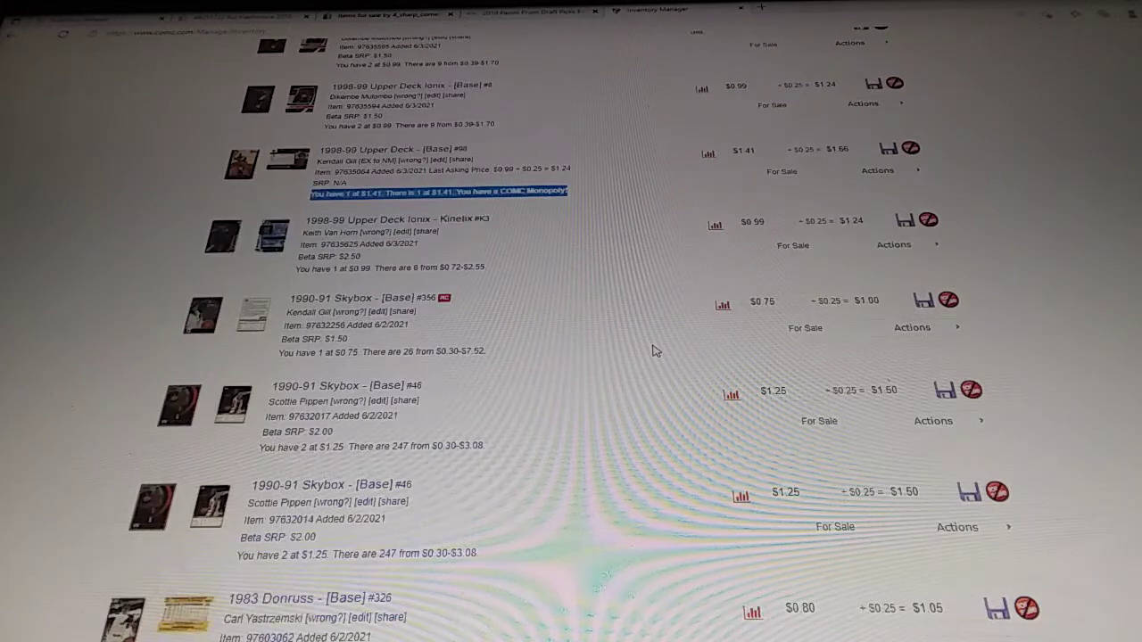
scroll(654, 351, "down", 1)
scroll(654, 350, "down", 1)
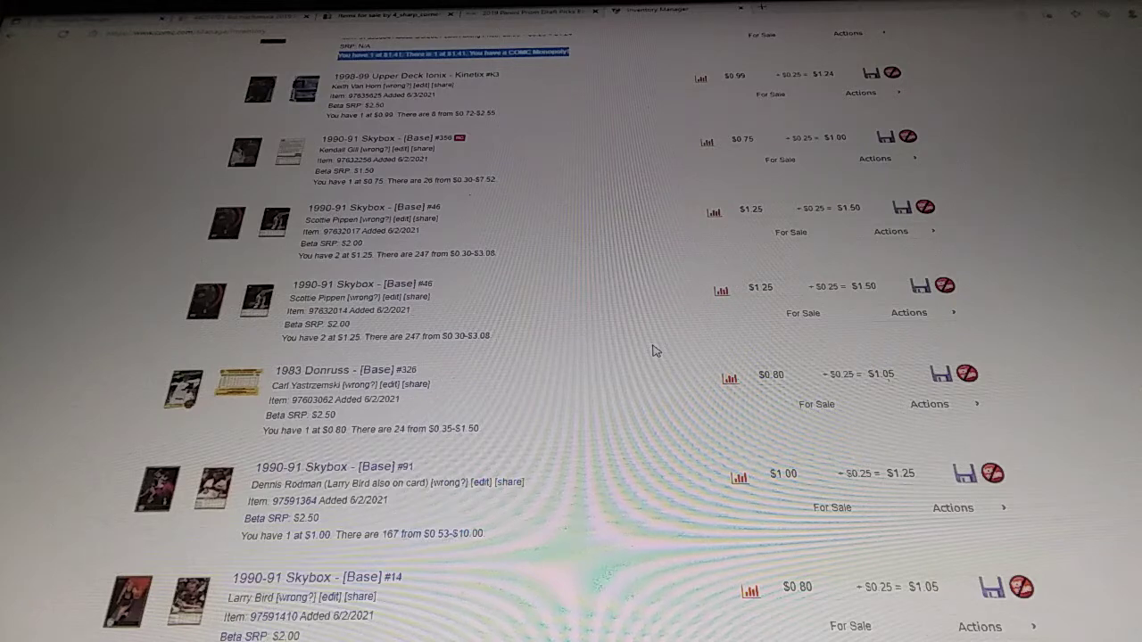
scroll(654, 351, "down", 1)
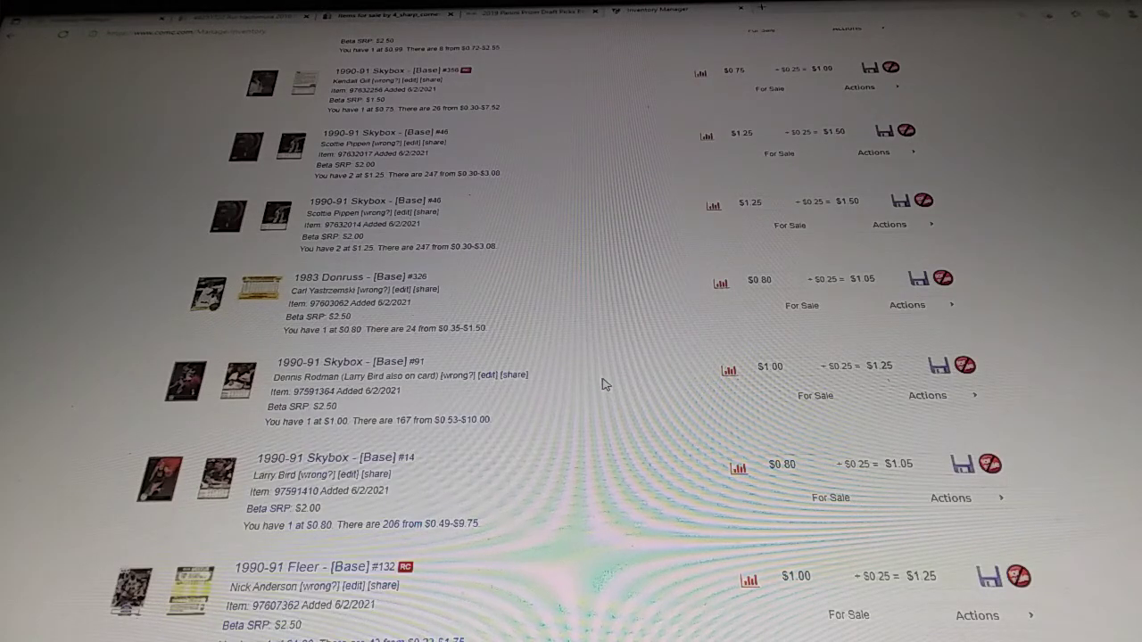
scroll(602, 383, "down", 2)
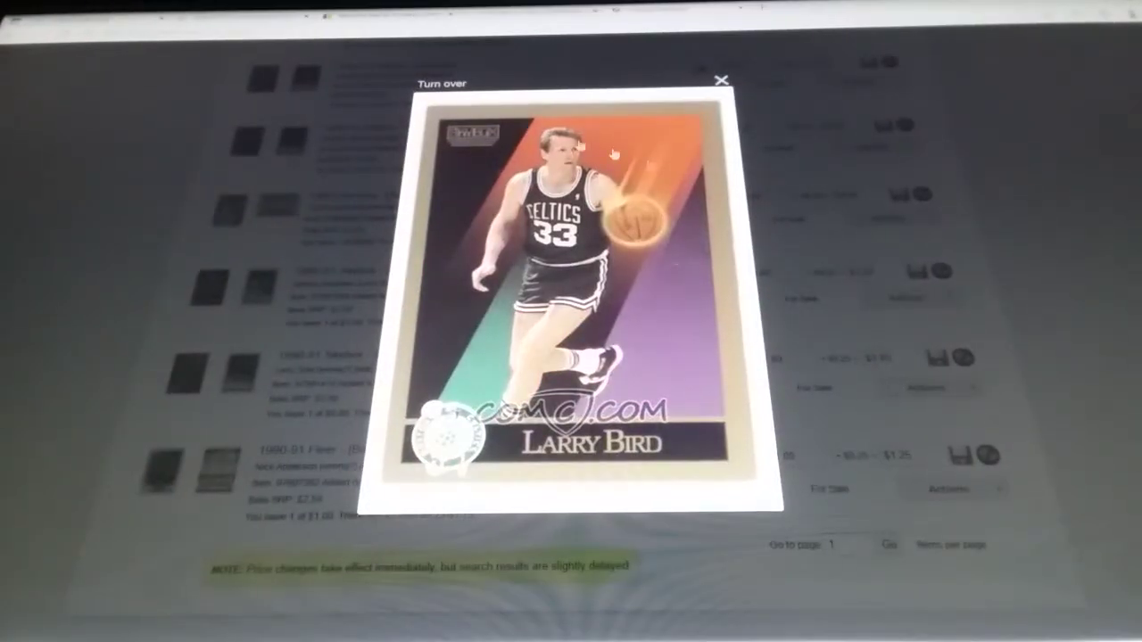
left_click(447, 87)
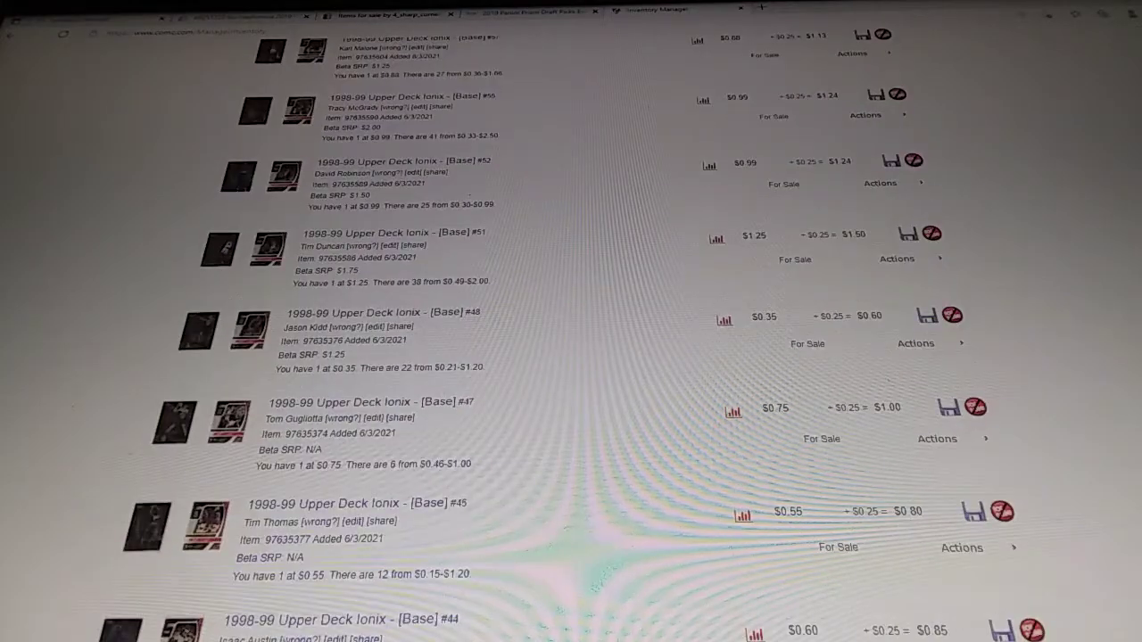
scroll(571, 321, "up", 3)
scroll(571, 321, "up", 3)
scroll(571, 321, "up", 3)
scroll(571, 321, "up", 3)
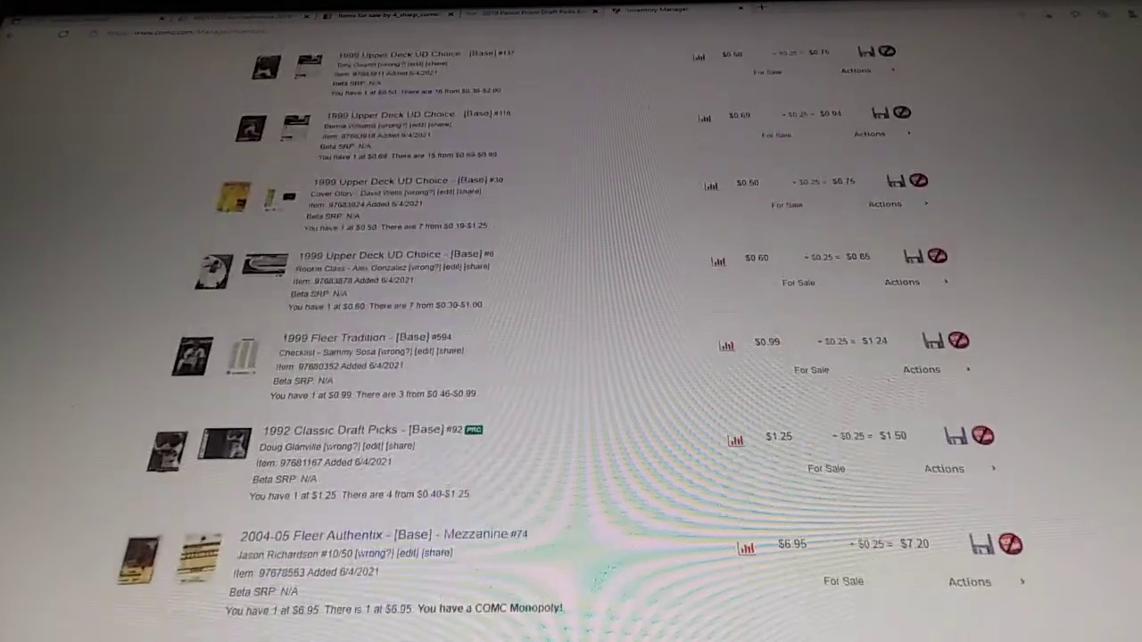
scroll(570, 321, "up", 5)
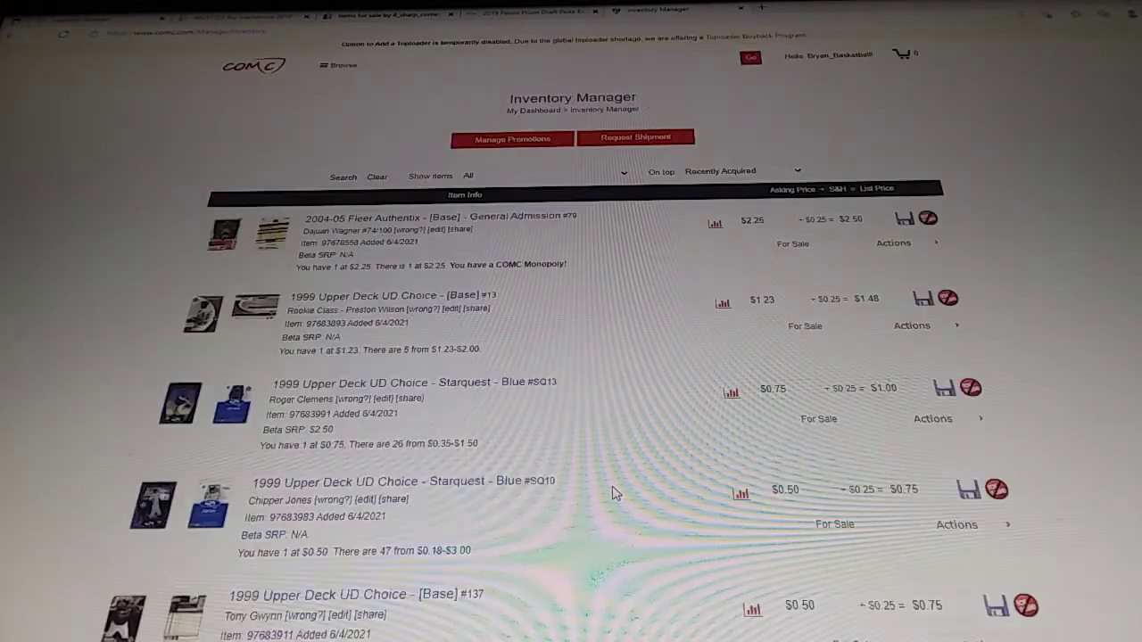
- Back at the top of the Inventory Manager list, open the account menu
left_click(830, 55)
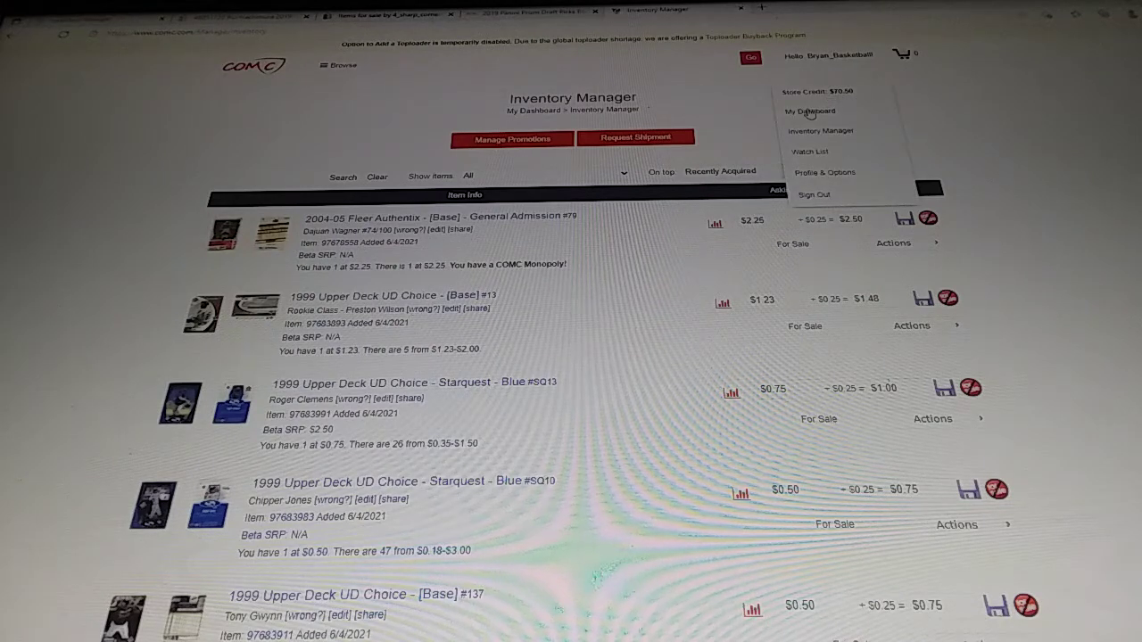
- Choose My Dashboard to show the $70.50 store credit and inventory totals
left_click(810, 111)
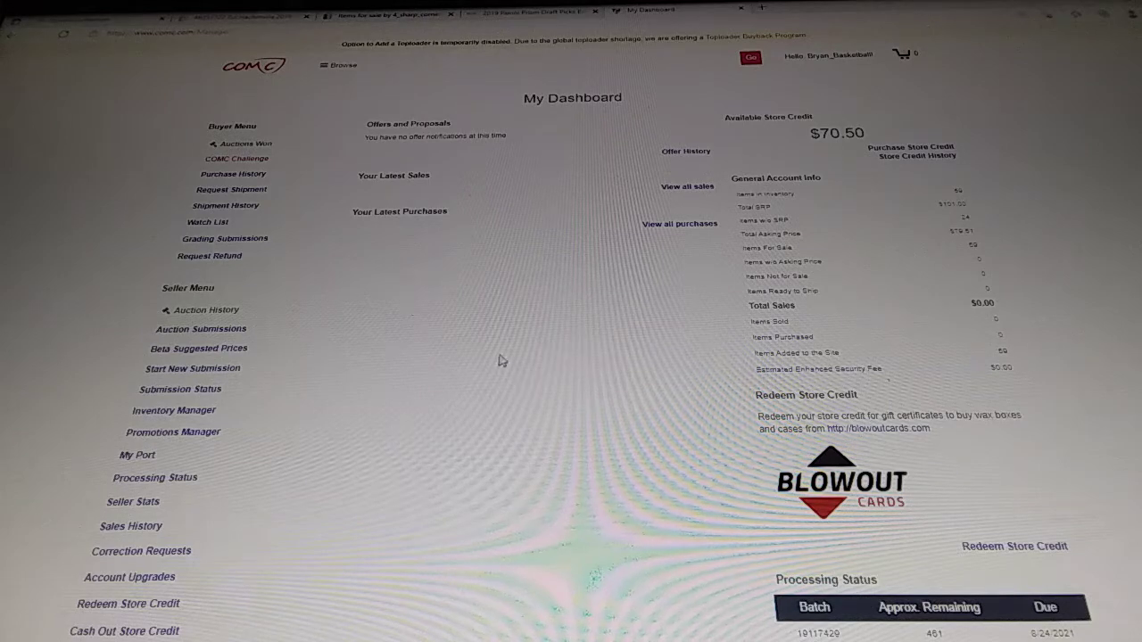
scroll(501, 359, "down", 2)
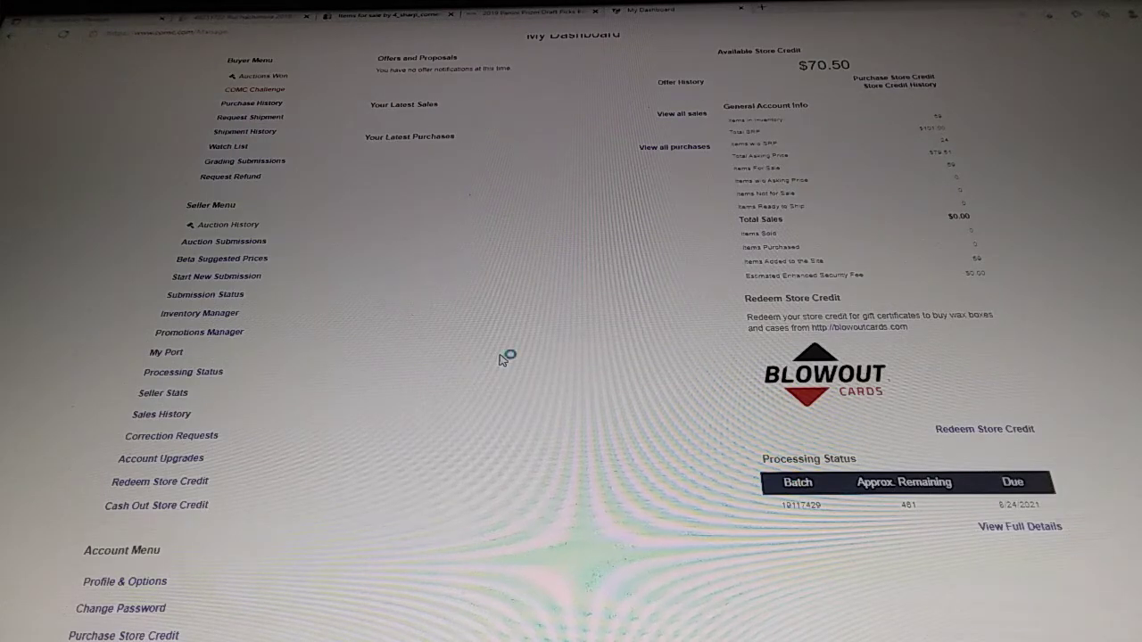
scroll(501, 360, "up", 2)
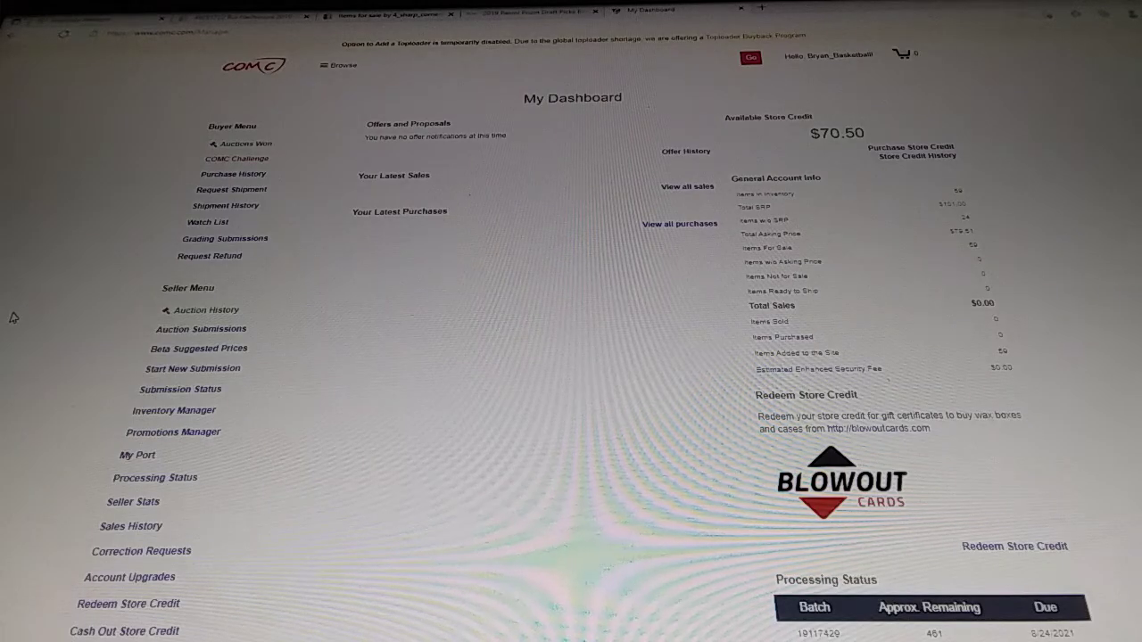
scroll(13, 318, "down", 3)
scroll(13, 317, "up", 1)
scroll(14, 318, "up", 2)
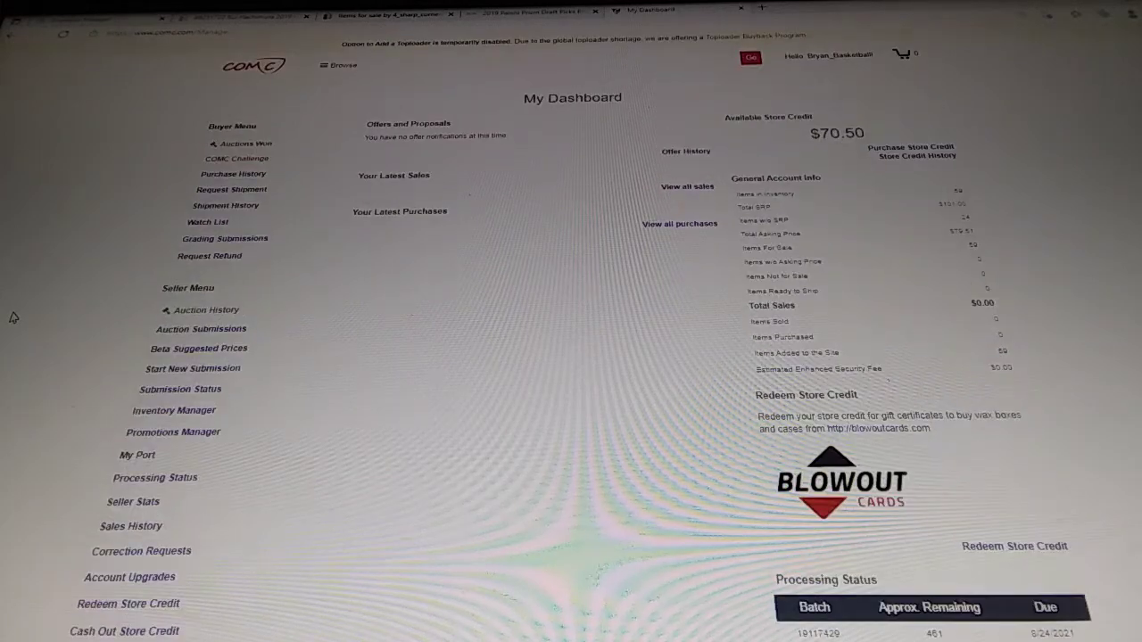